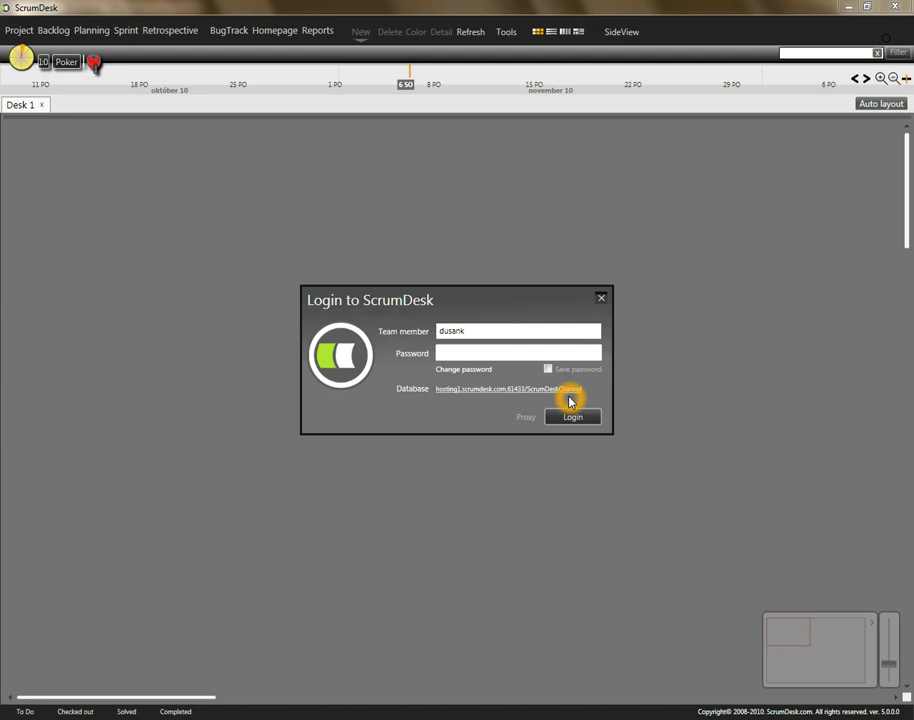
Log in to the hosted ScrumDesk database and open Project 1's Sprint 1 board
{"action": "double_click", "coordinate": [502, 333]}
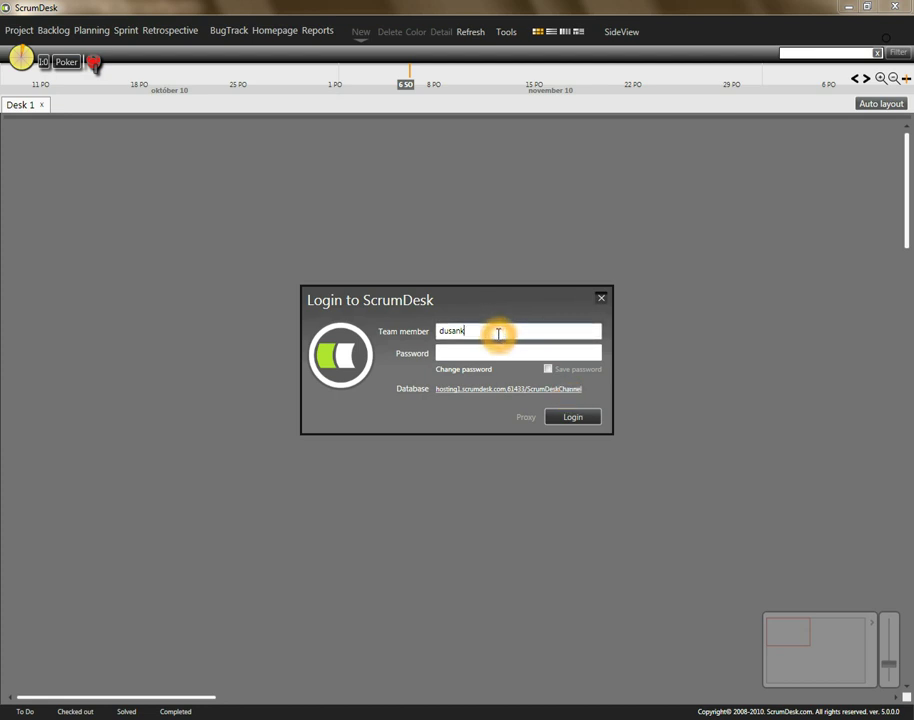
{"action": "left_click", "coordinate": [577, 420]}
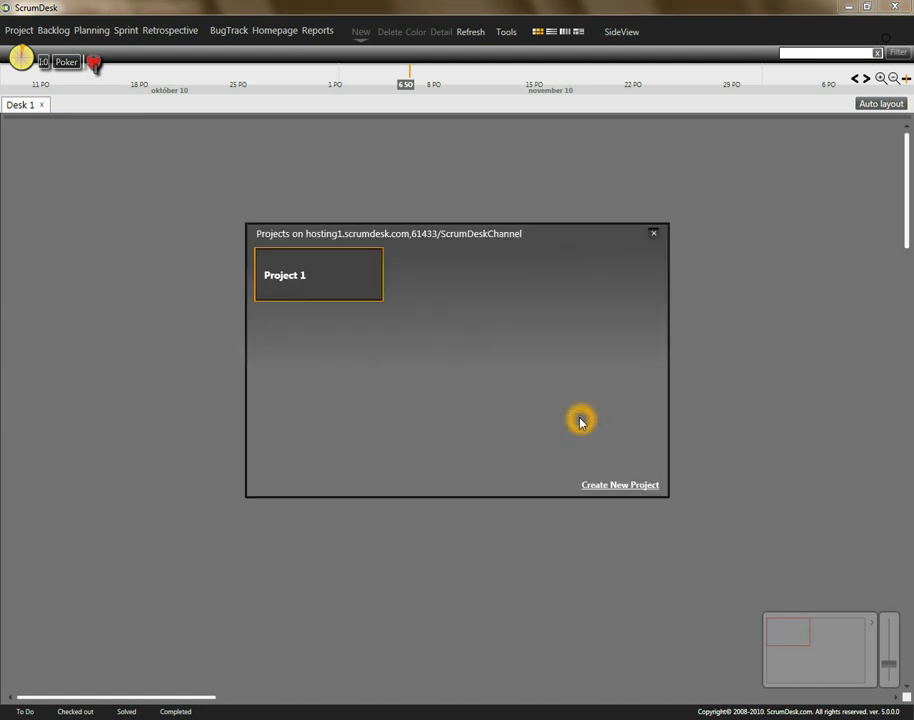
{"action": "left_click", "coordinate": [355, 288]}
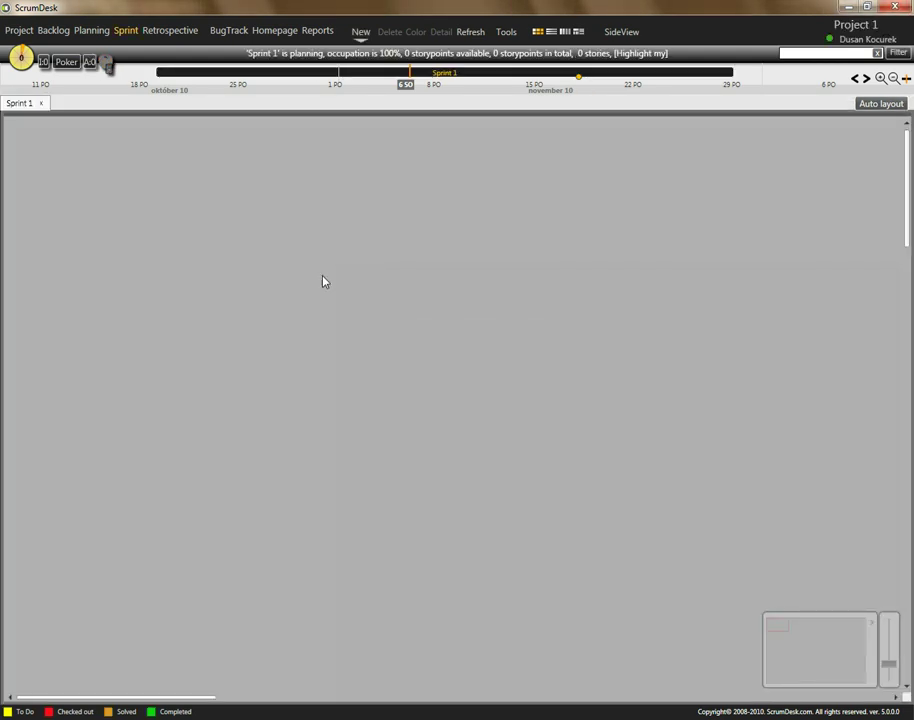
Rename Project 1 to 'Website' with the description 'Project to design our new website'
{"action": "left_click", "coordinate": [24, 32]}
{"action": "left_click", "coordinate": [86, 75]}
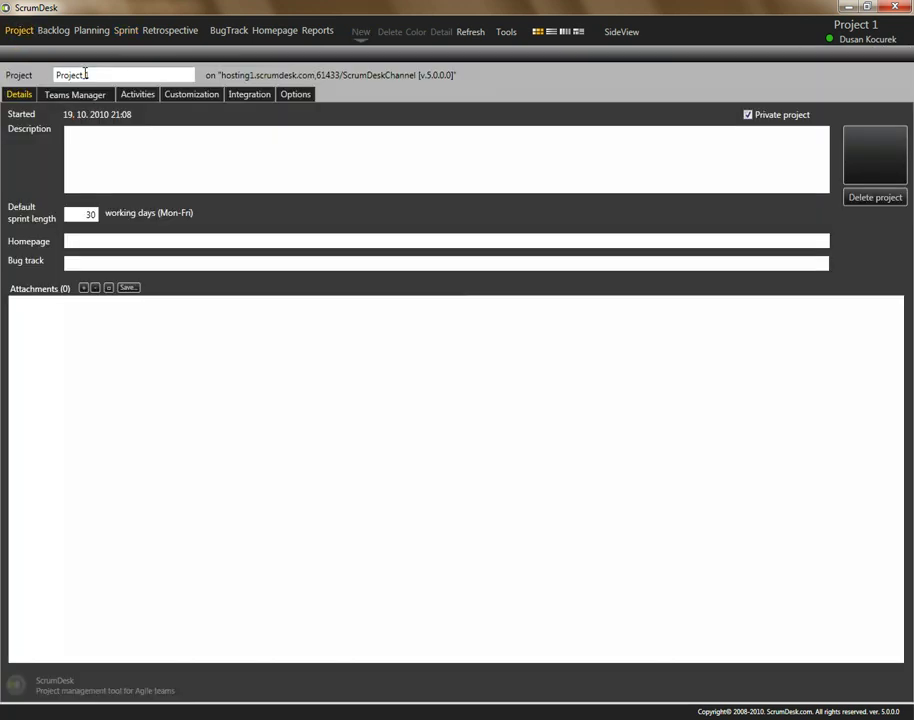
{"action": "left_click", "coordinate": [40, 75]}
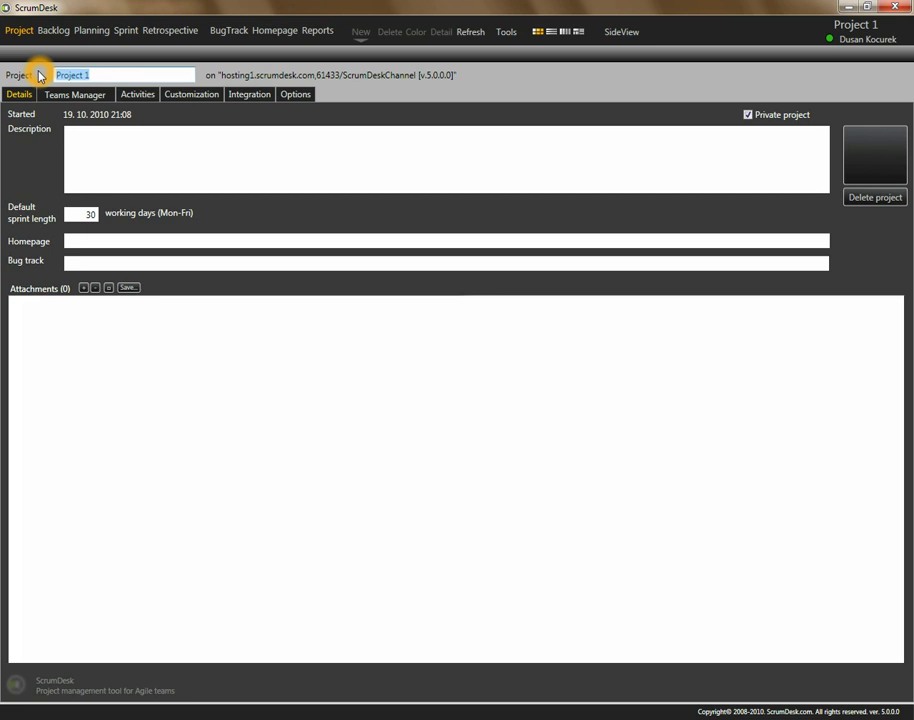
{"action": "type", "text": "Website"}
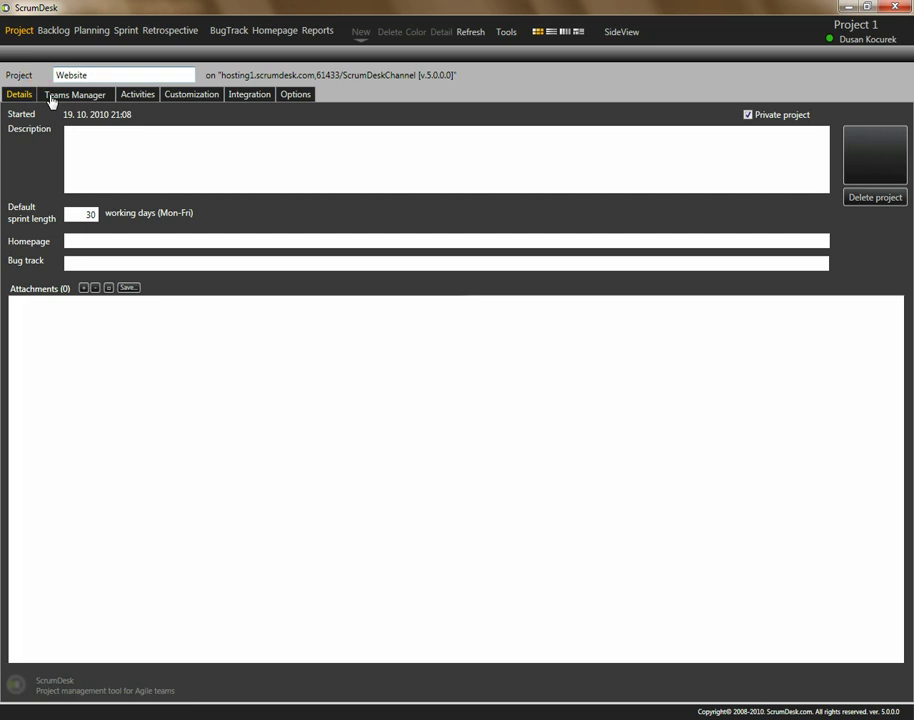
{"action": "left_click", "coordinate": [83, 139]}
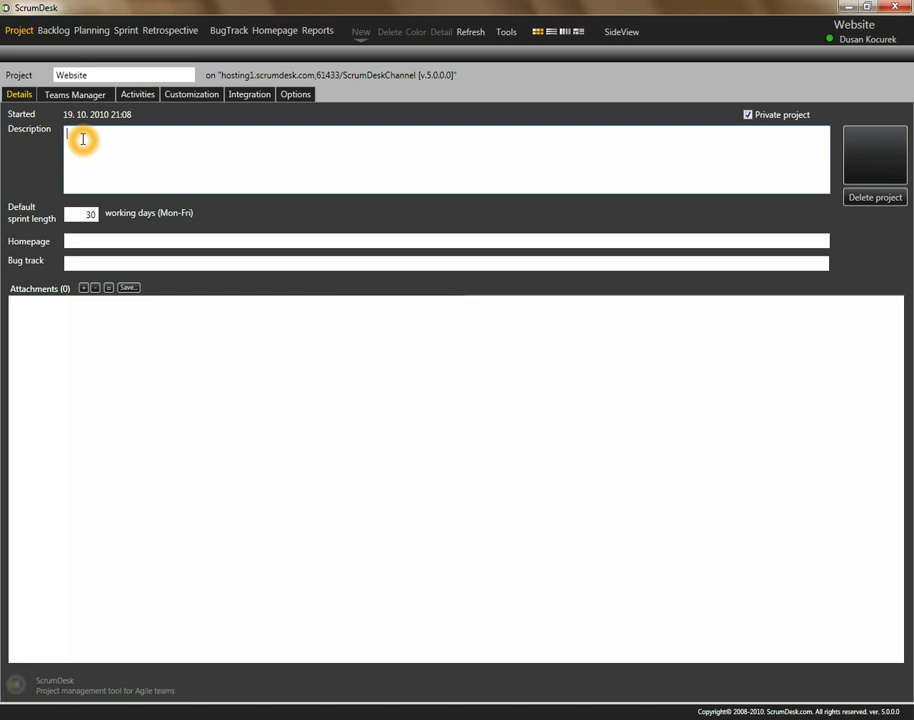
{"action": "type", "text": "Project to design our new we"}
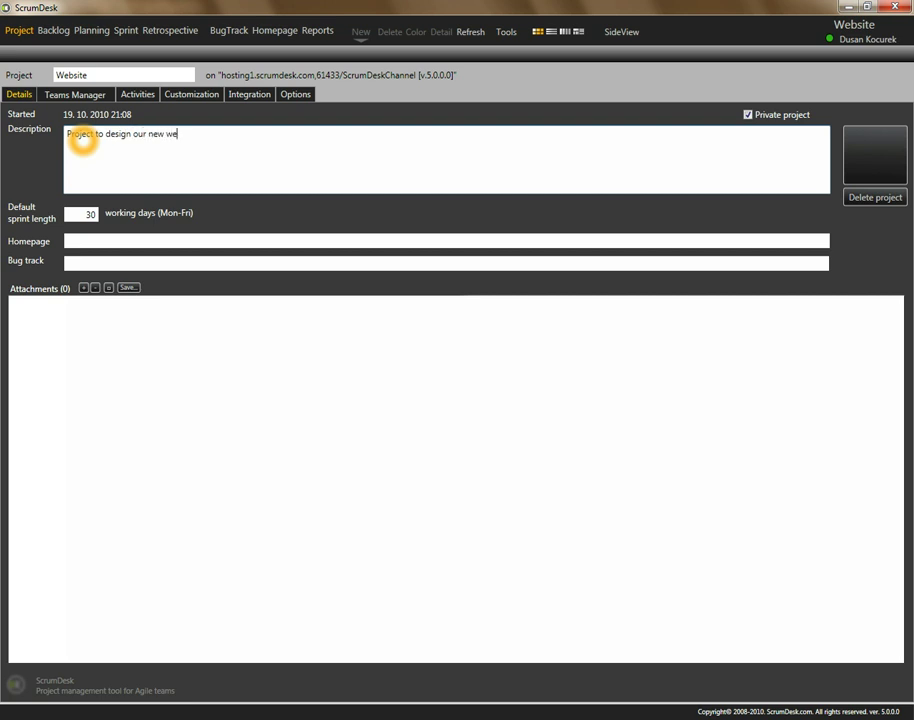
{"action": "type", "text": "bsite"}
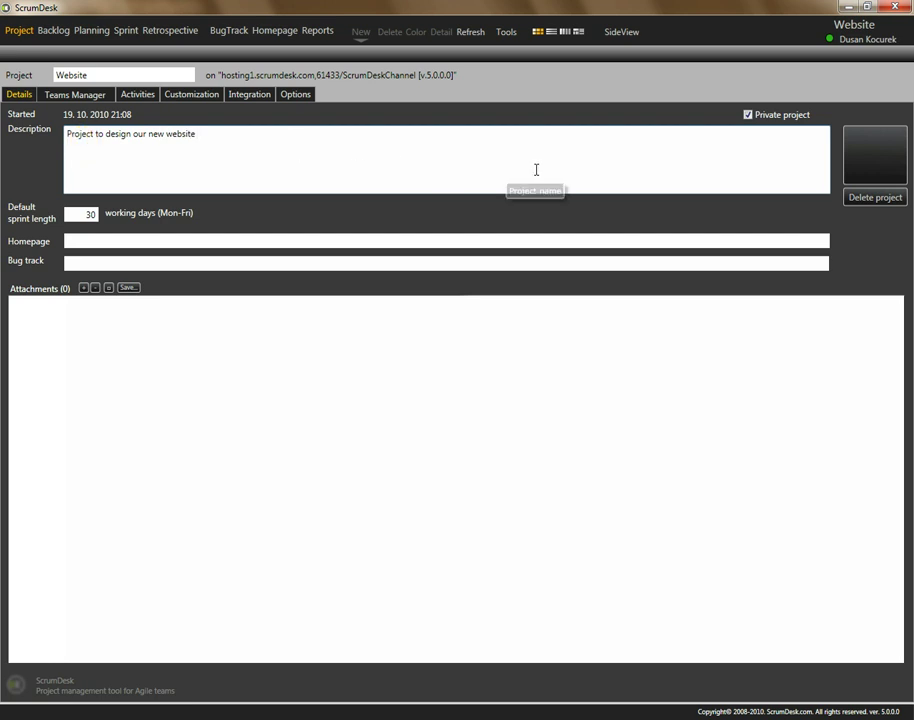
{"action": "left_click", "coordinate": [85, 213]}
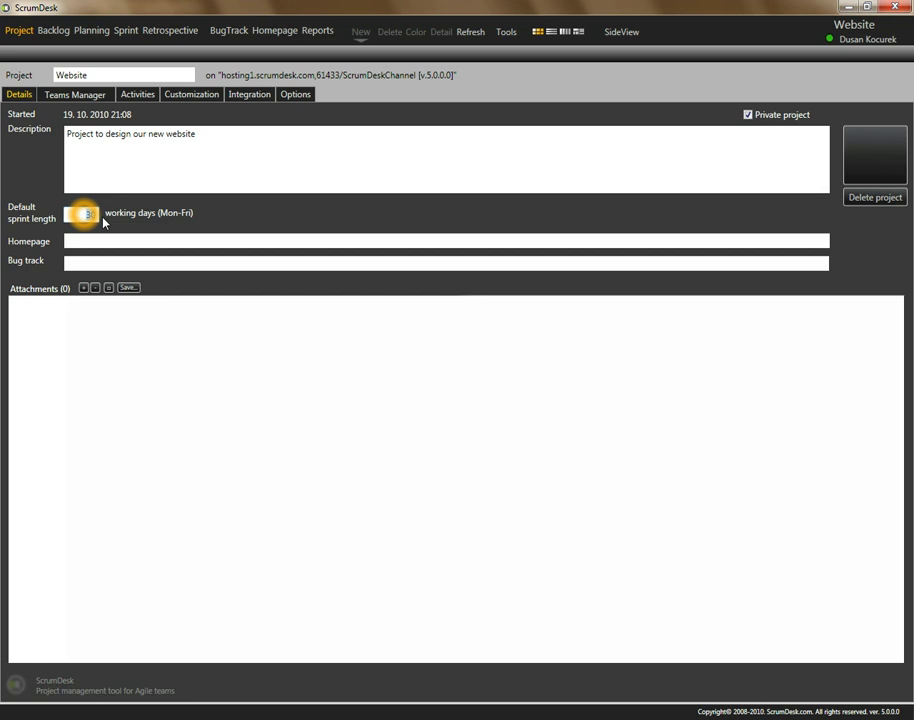
{"action": "type", "text": "10"}
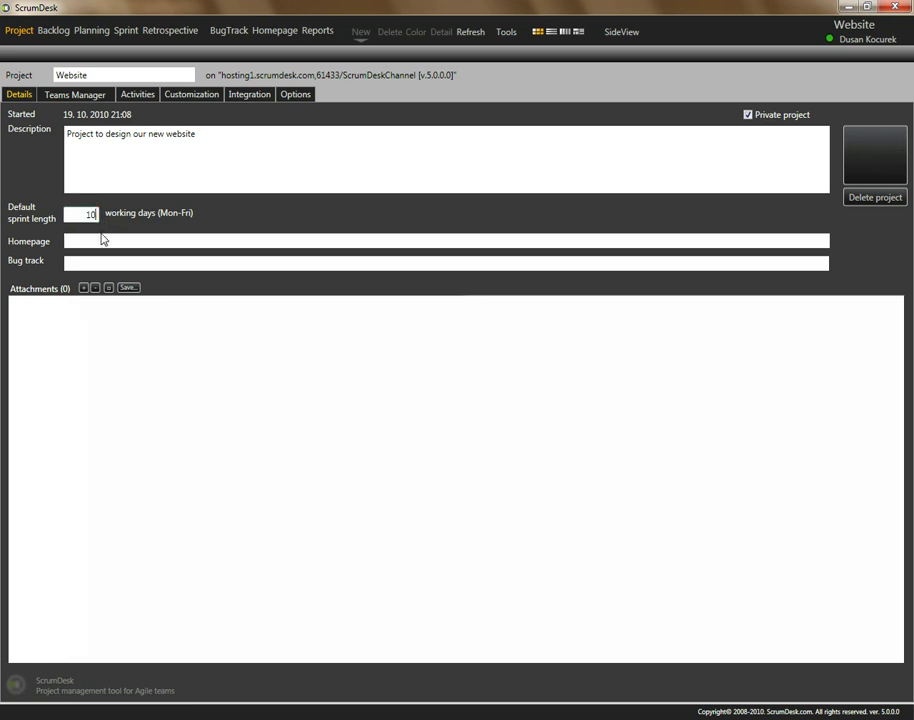
{"action": "left_click", "coordinate": [99, 241]}
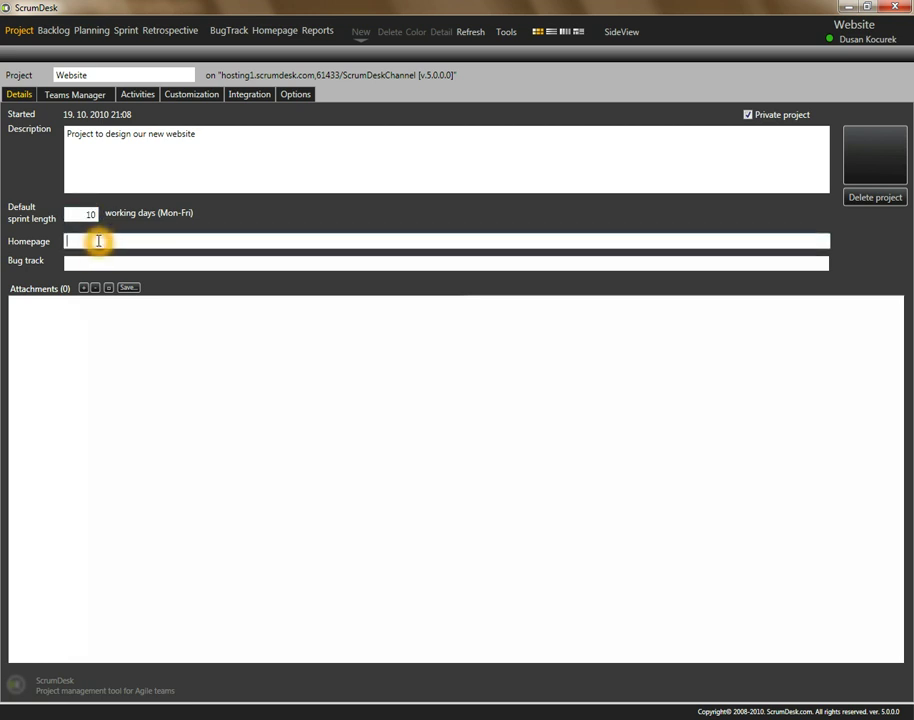
{"action": "type", "text": "http://www.scrum"}
{"action": "type", "text": "dsk.com"}
{"action": "key", "text": "Left"}
{"action": "key", "text": "Left"}
{"action": "key", "text": "Left"}
{"action": "key", "text": "Left"}
{"action": "key", "text": "Left"}
{"action": "type", "text": "e"}
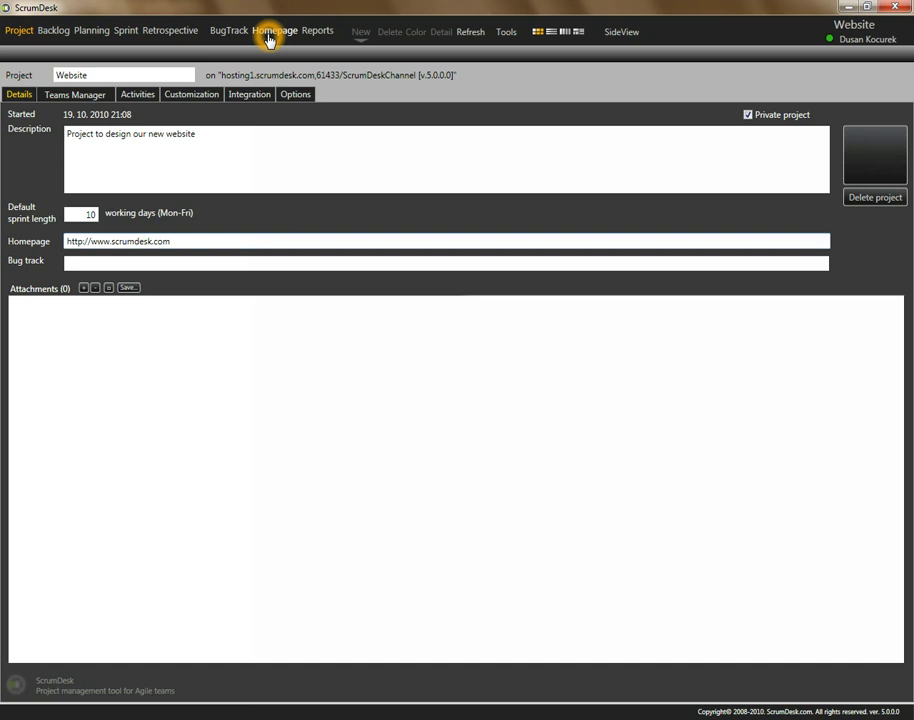
{"action": "left_click", "coordinate": [169, 259]}
{"action": "left_click", "coordinate": [165, 265]}
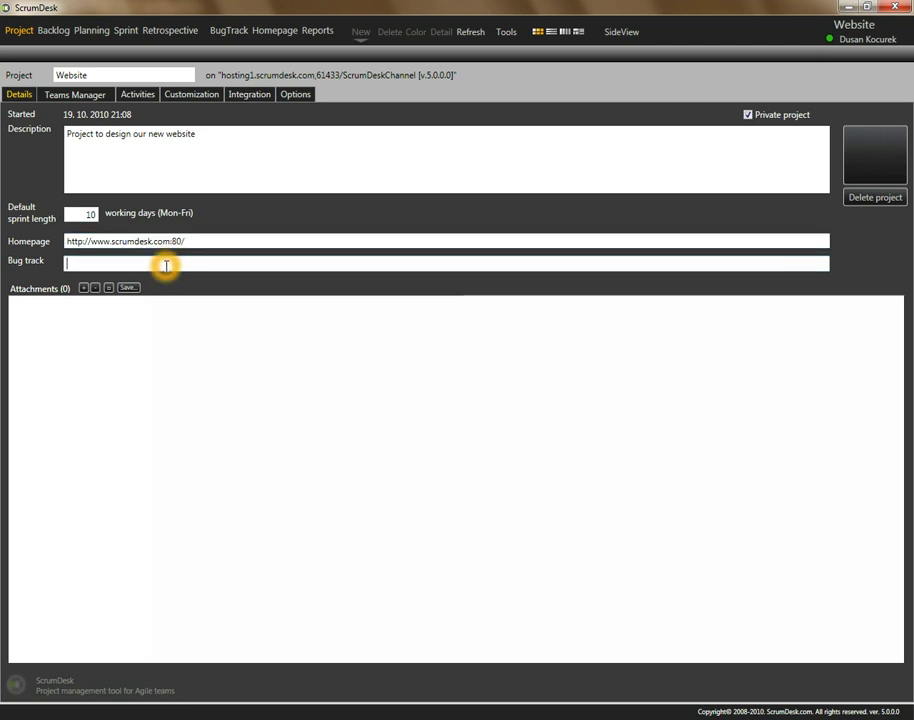
{"action": "type", "text": "http://www.mantisbt.org:80/"}
{"action": "left_click", "coordinate": [200, 240]}
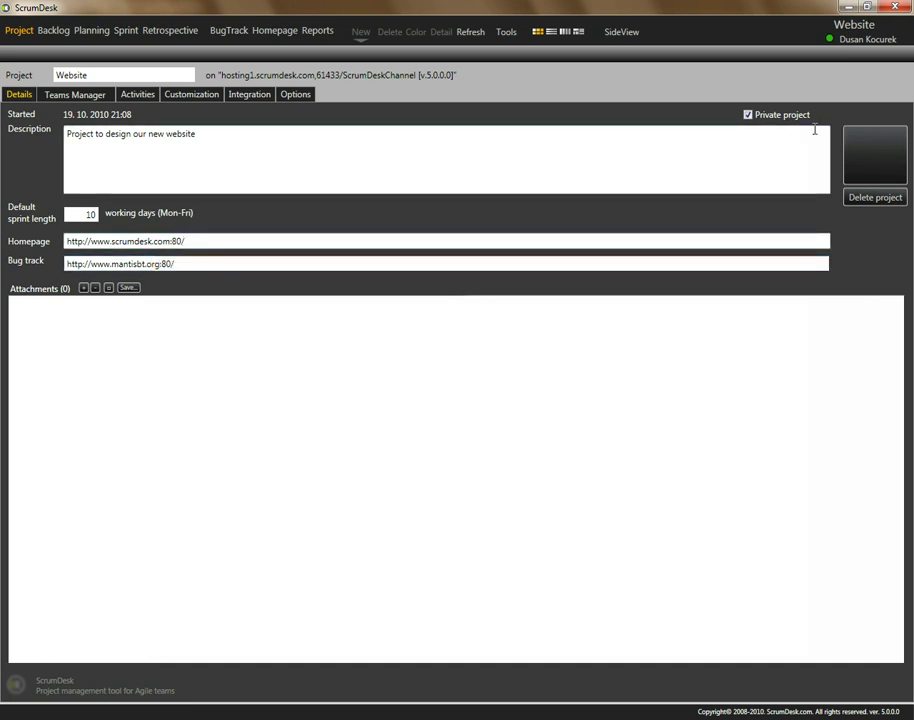
{"action": "left_click", "coordinate": [755, 121]}
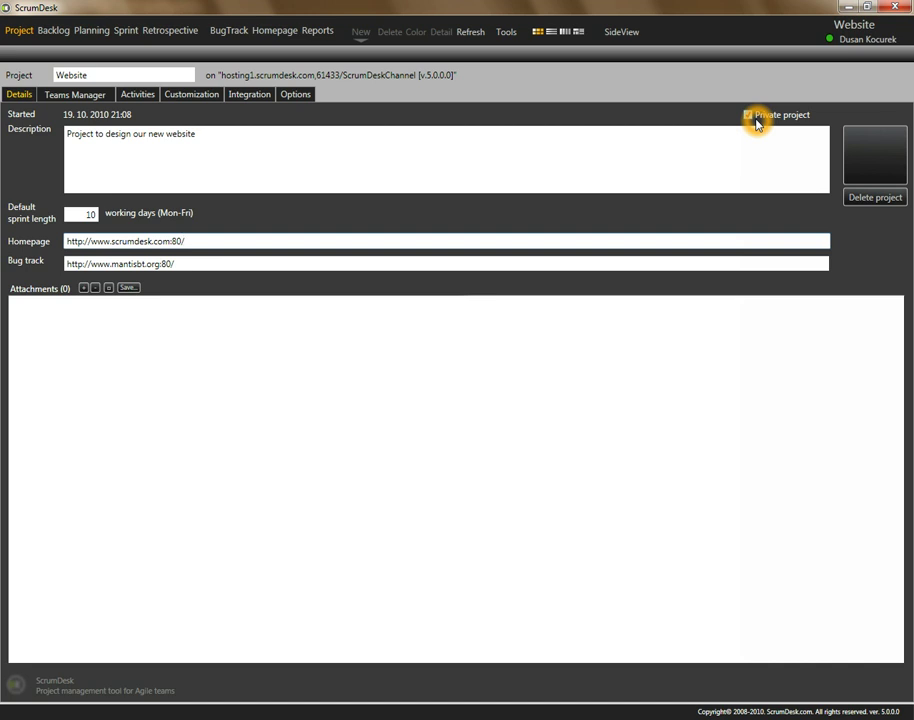
Choose 23732q.jpg from the My Pictures folder as the Website project logo
{"action": "left_click", "coordinate": [870, 171]}
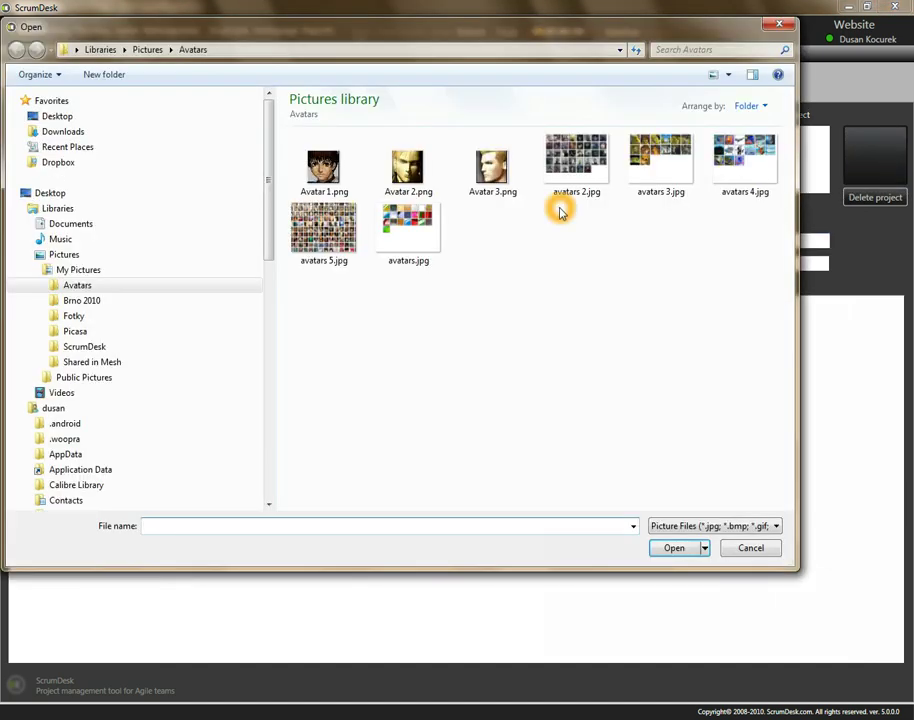
{"action": "left_click", "coordinate": [558, 217]}
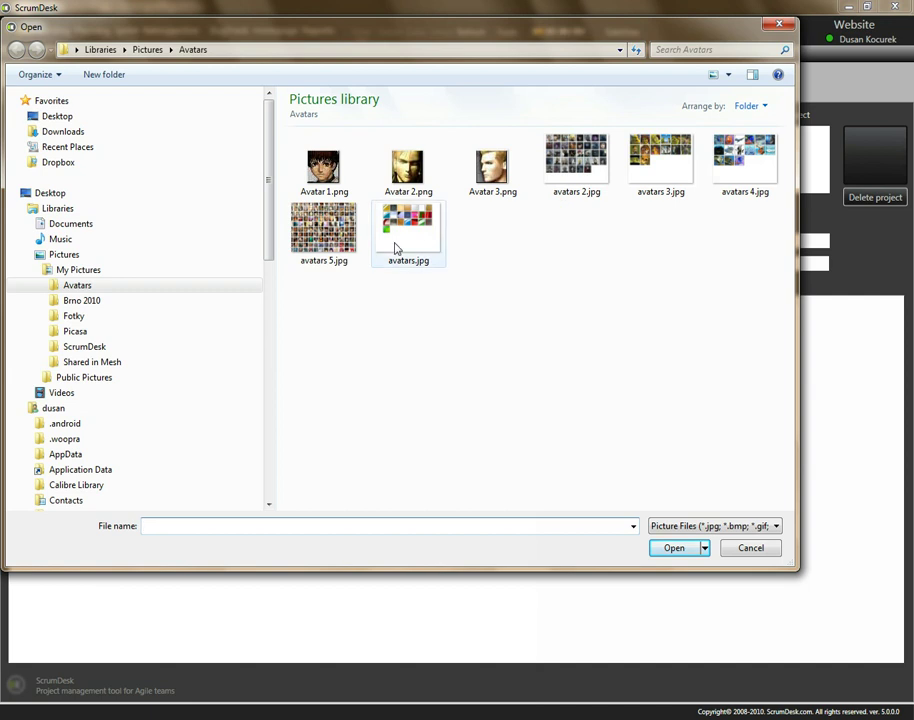
{"action": "left_click", "coordinate": [330, 245]}
{"action": "left_click", "coordinate": [62, 271]}
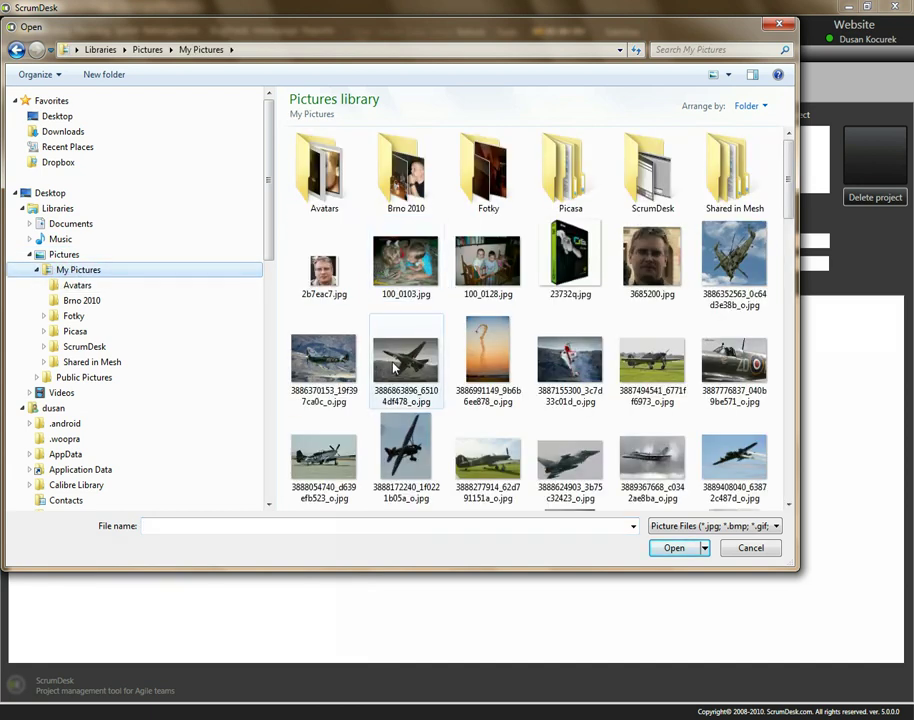
{"action": "left_click", "coordinate": [579, 352]}
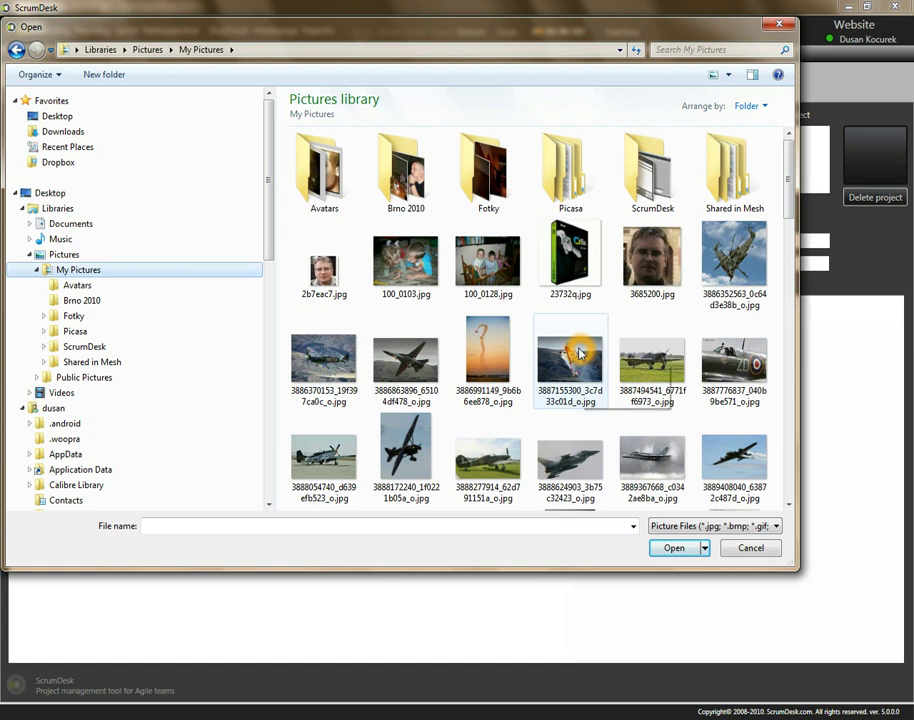
{"action": "double_click", "coordinate": [570, 254]}
{"action": "left_click", "coordinate": [620, 364]}
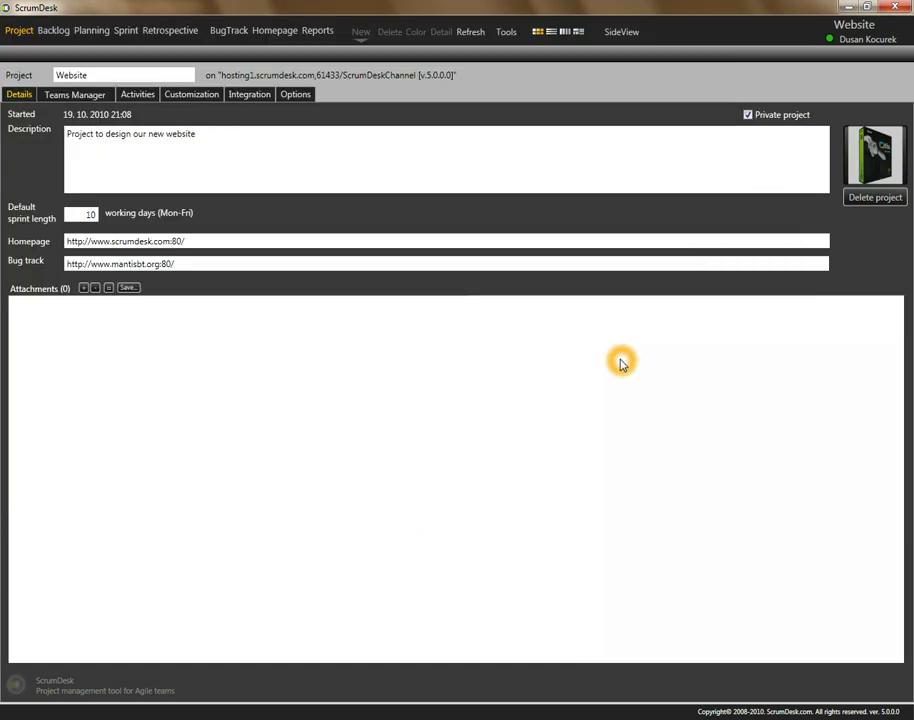
{"action": "left_click", "coordinate": [366, 337]}
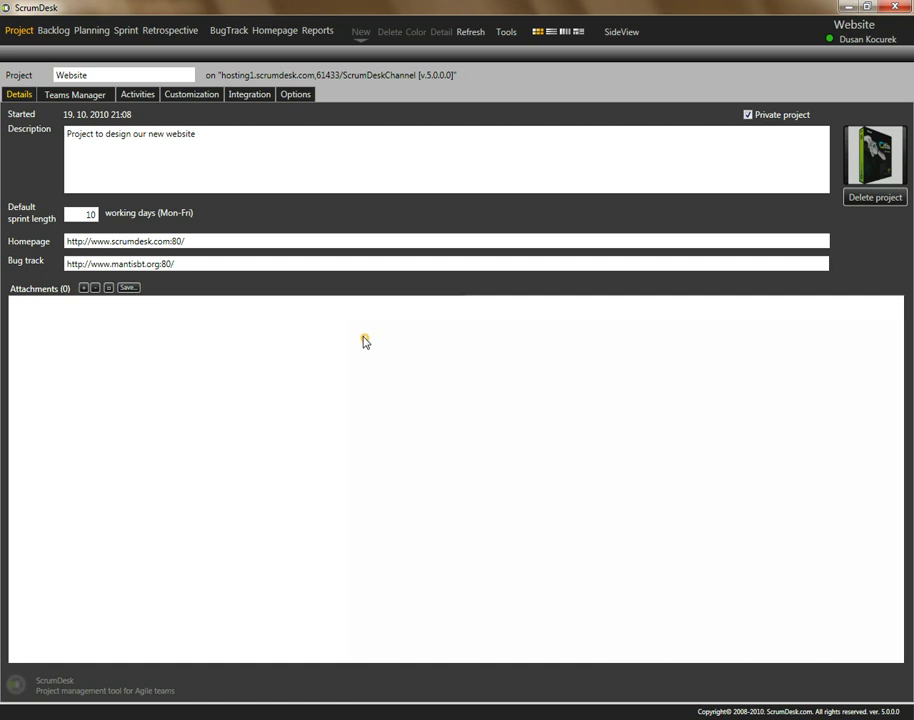
{"action": "left_click", "coordinate": [92, 298]}
{"action": "left_click", "coordinate": [39, 300]}
{"action": "left_click", "coordinate": [96, 311]}
{"action": "left_click", "coordinate": [97, 313]}
In Teams Manager, add both remaining users to the project as Developer members
{"action": "left_click", "coordinate": [90, 98]}
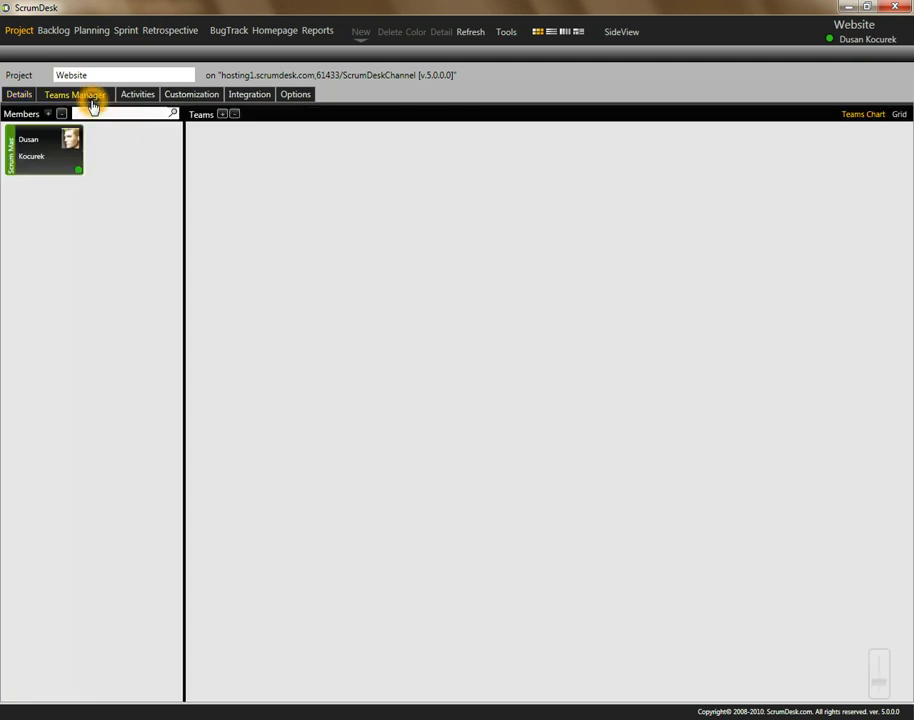
{"action": "left_click", "coordinate": [57, 167]}
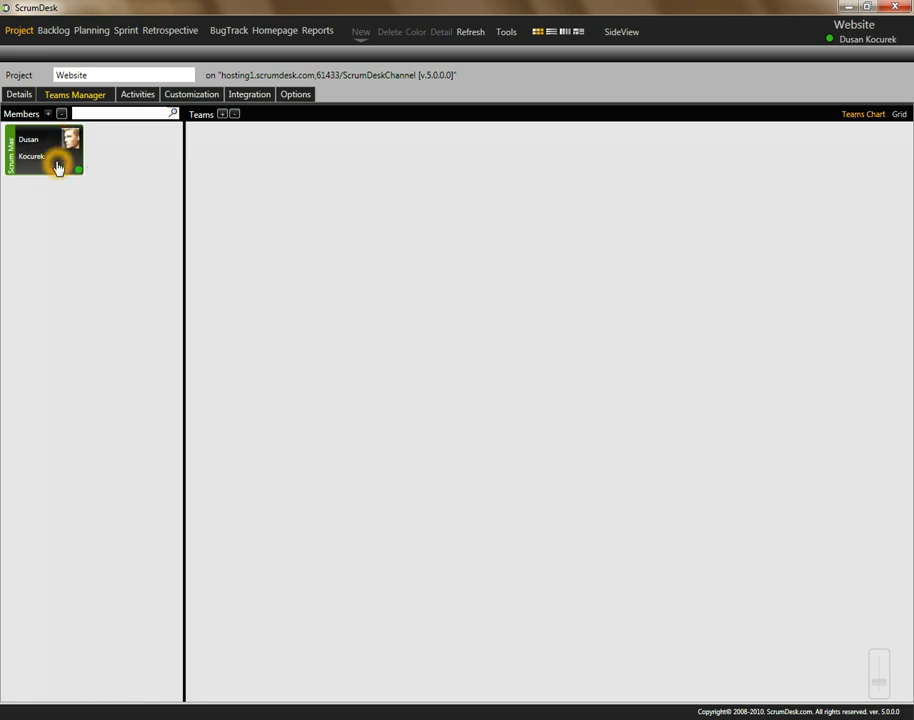
{"action": "left_click", "coordinate": [13, 138]}
{"action": "left_click", "coordinate": [48, 114]}
{"action": "left_click", "coordinate": [48, 114]}
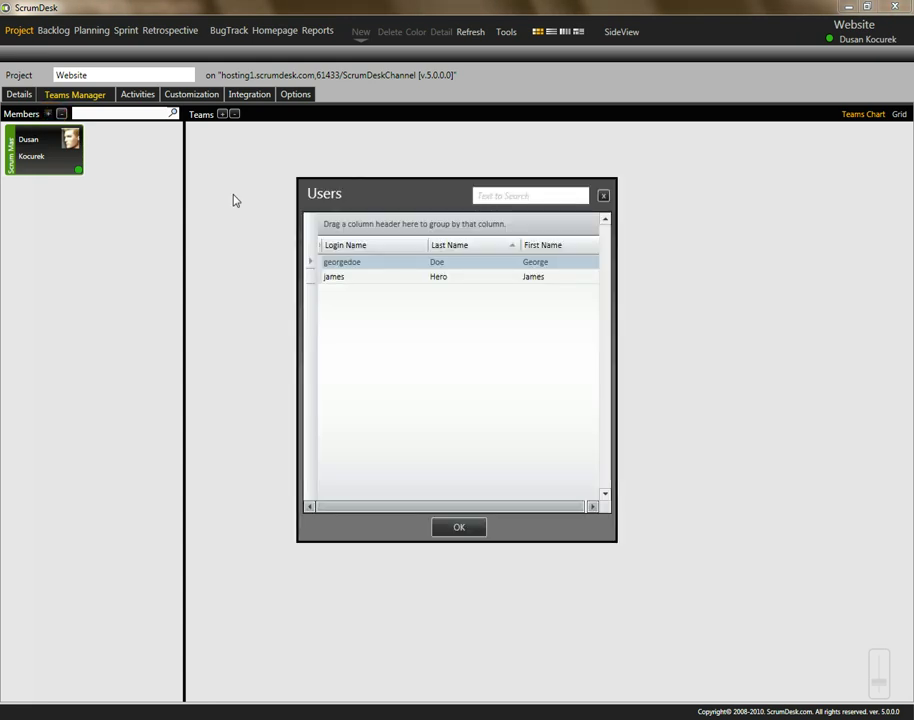
{"action": "left_click", "coordinate": [326, 200]}
{"action": "left_click", "coordinate": [362, 215]}
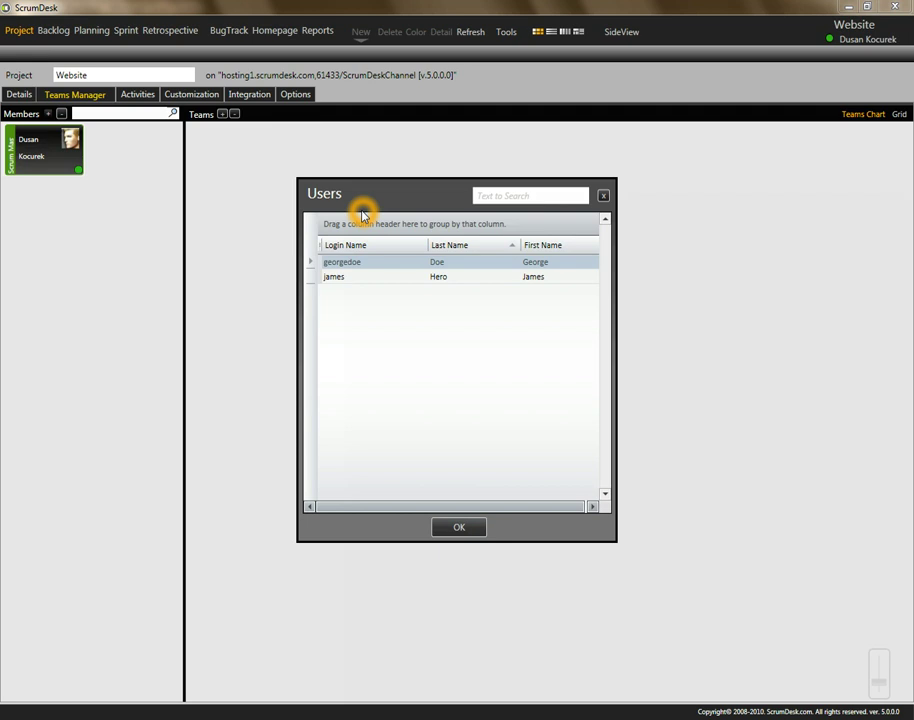
{"action": "left_click", "coordinate": [359, 265]}
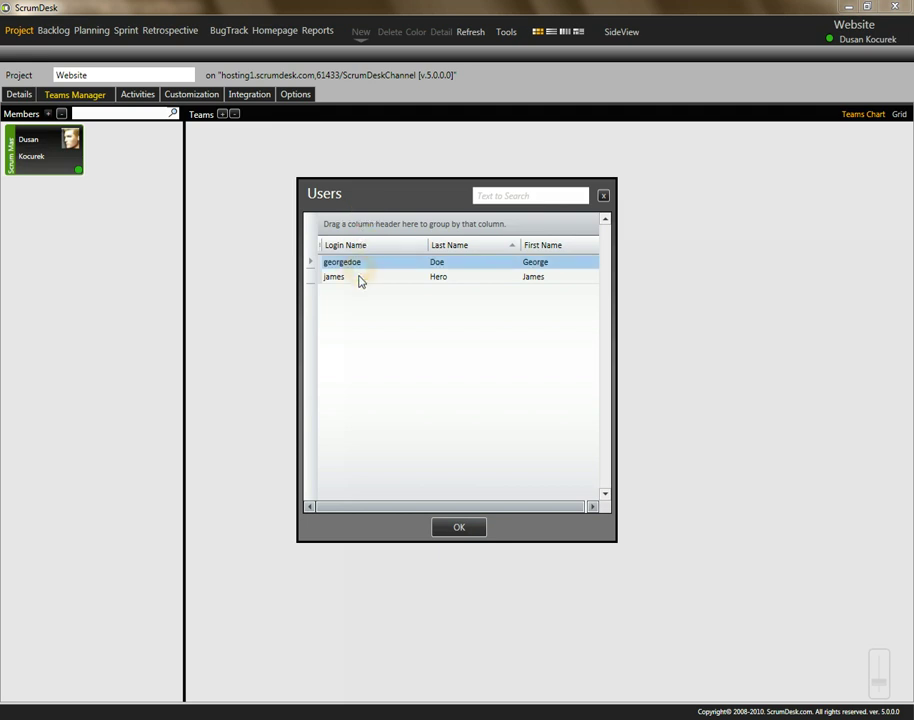
{"action": "left_click", "coordinate": [359, 280], "text": "ctrl"}
{"action": "left_click", "coordinate": [462, 527]}
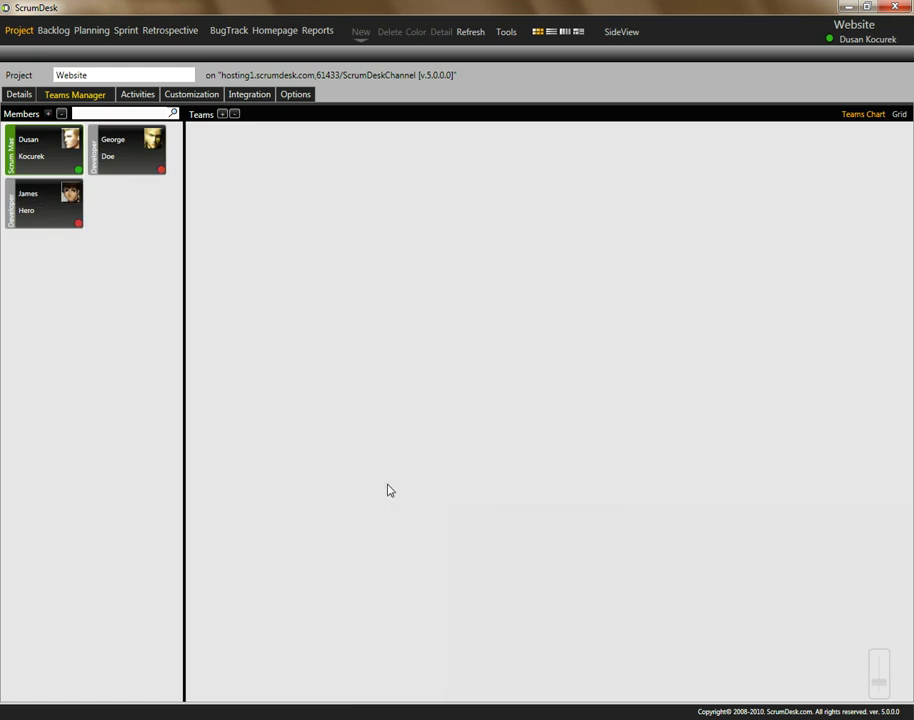
Assign the Product Owner role to the second member card
{"action": "left_click", "coordinate": [97, 136]}
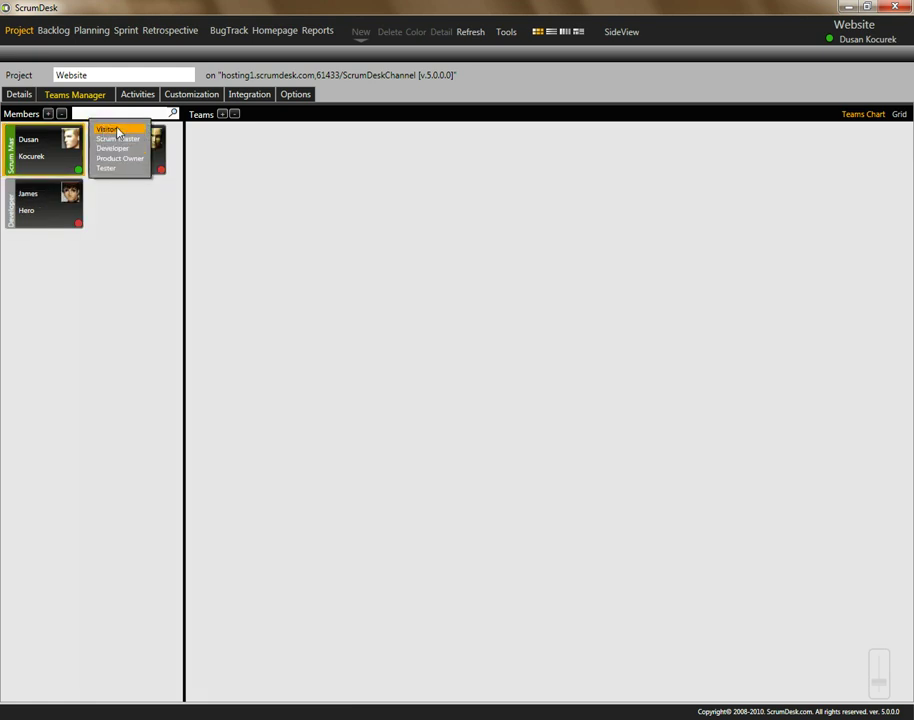
{"action": "left_click", "coordinate": [139, 137]}
{"action": "left_click", "coordinate": [141, 160]}
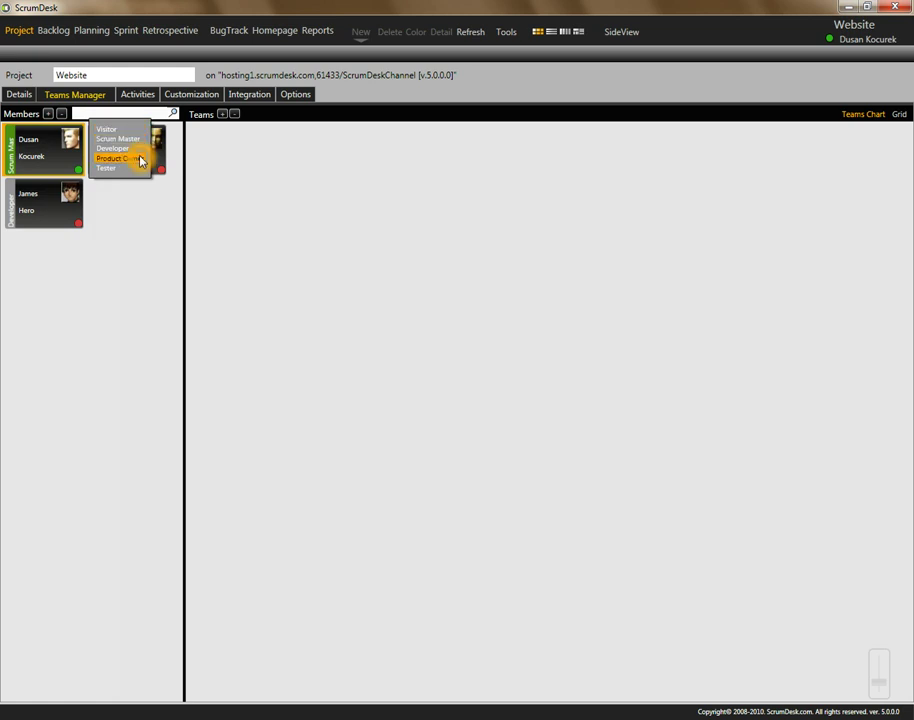
{"action": "left_click", "coordinate": [140, 151]}
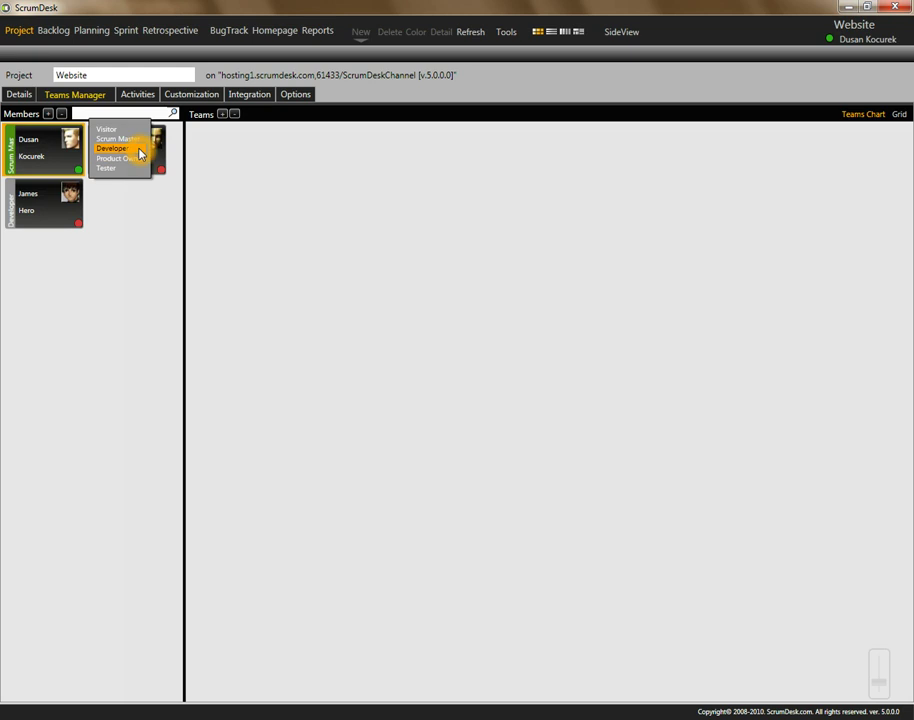
{"action": "left_click", "coordinate": [129, 172]}
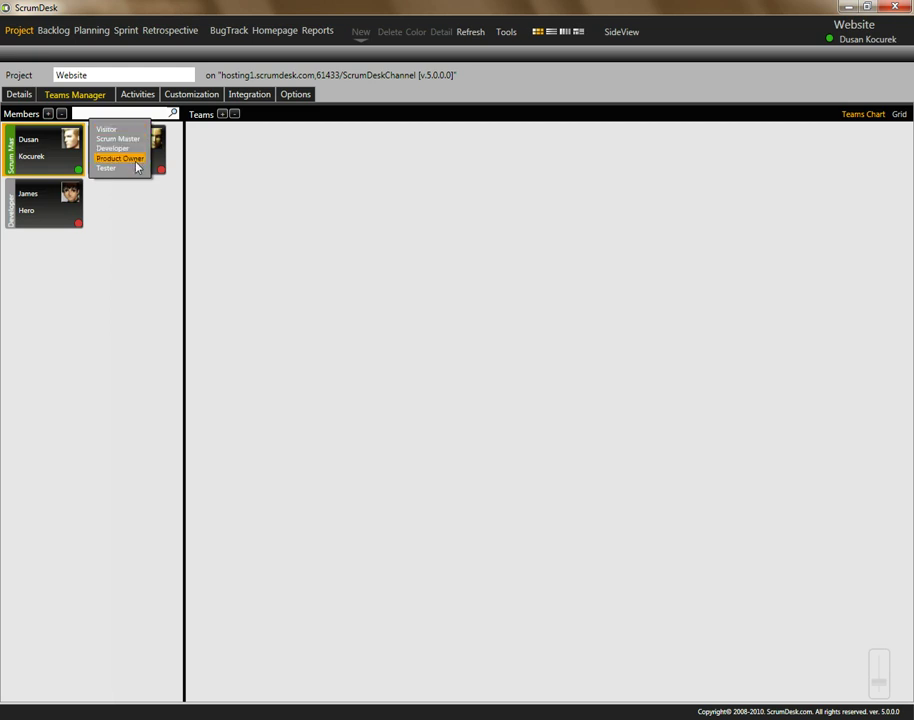
{"action": "left_click", "coordinate": [120, 158]}
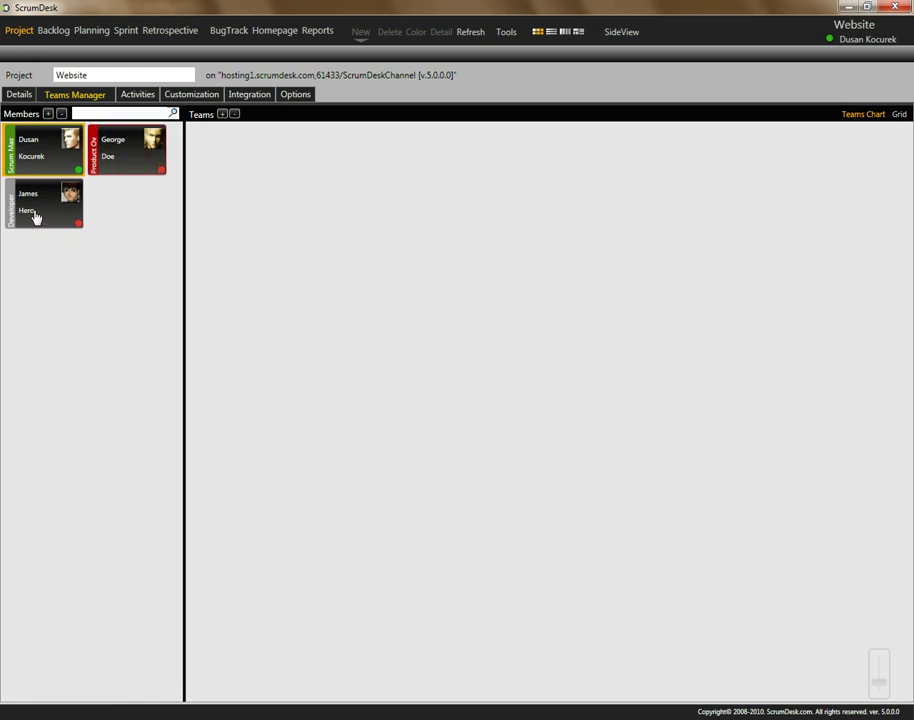
Check the member cards and the Scrum Master's online status, then start a 'New team' form
{"action": "left_click", "coordinate": [200, 191]}
{"action": "left_click", "coordinate": [135, 115]}
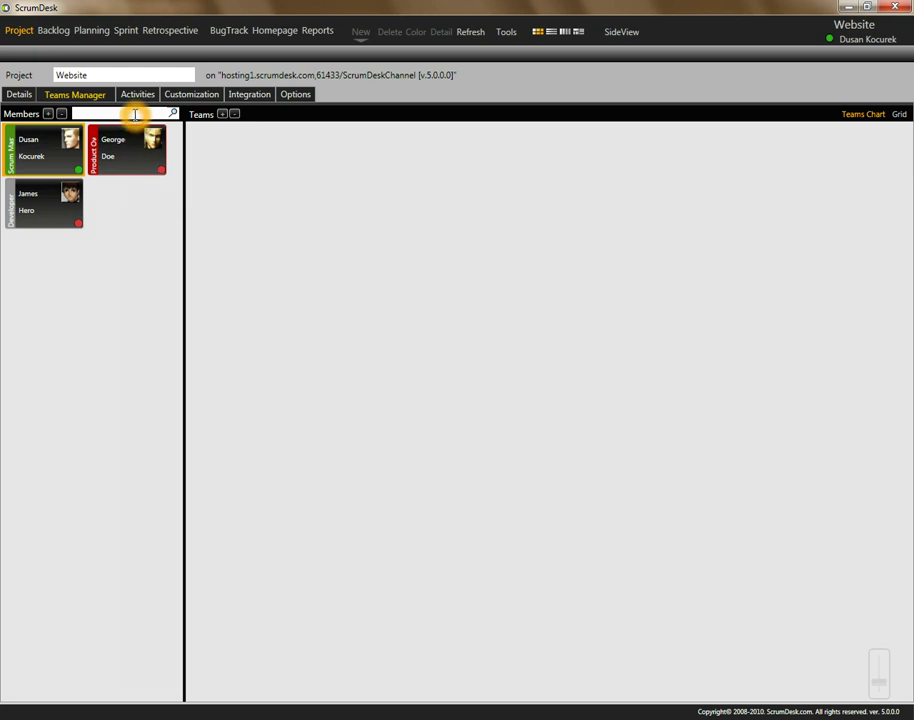
{"action": "left_click", "coordinate": [126, 237]}
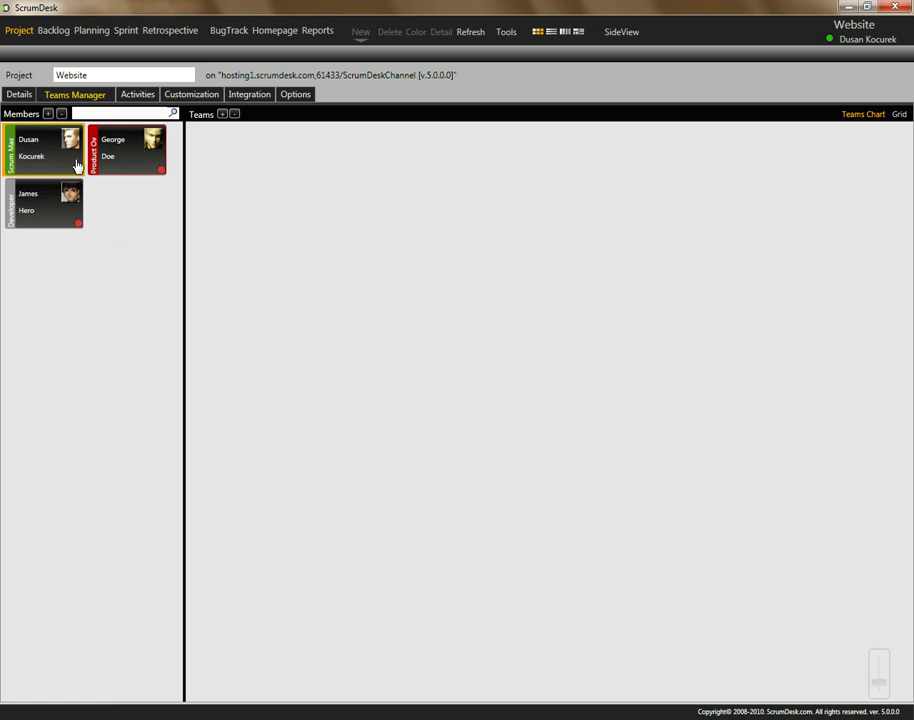
{"action": "left_click", "coordinate": [114, 163]}
{"action": "left_click", "coordinate": [50, 150]}
{"action": "left_click", "coordinate": [67, 161]}
{"action": "left_click", "coordinate": [71, 169]}
{"action": "left_click", "coordinate": [79, 175]}
{"action": "left_click", "coordinate": [149, 208]}
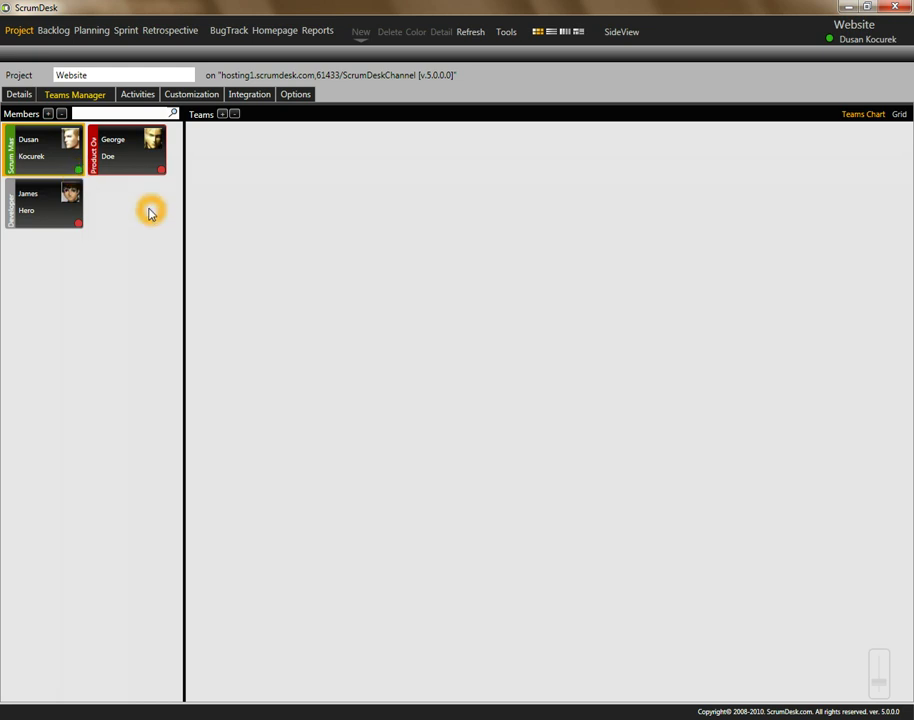
{"action": "left_click", "coordinate": [223, 116]}
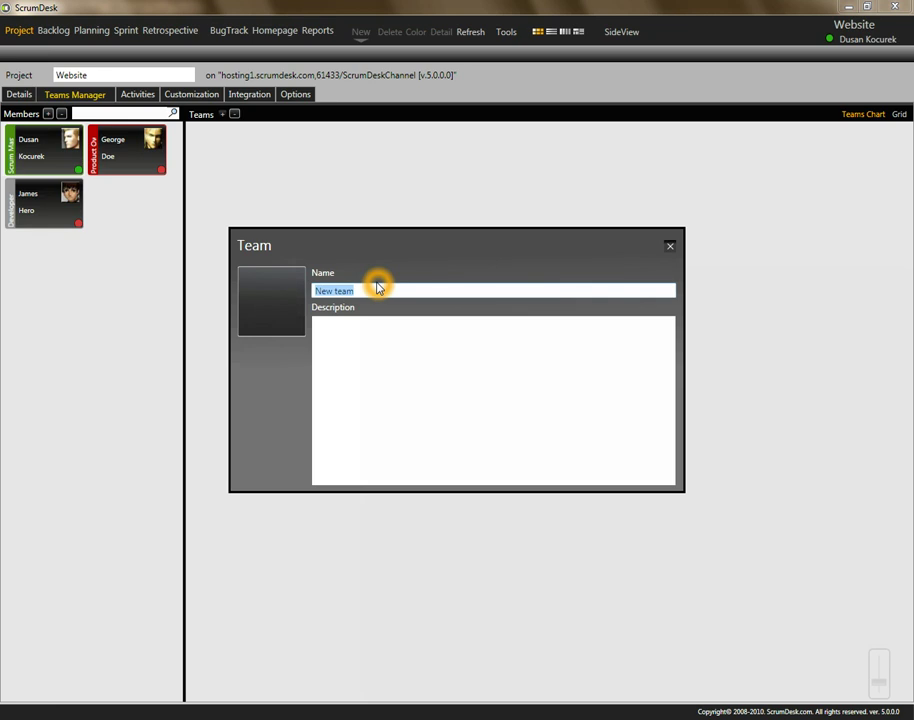
Name the new team 'Project team' and save it
{"action": "type", "text": "Project team"}
{"action": "left_click", "coordinate": [375, 333]}
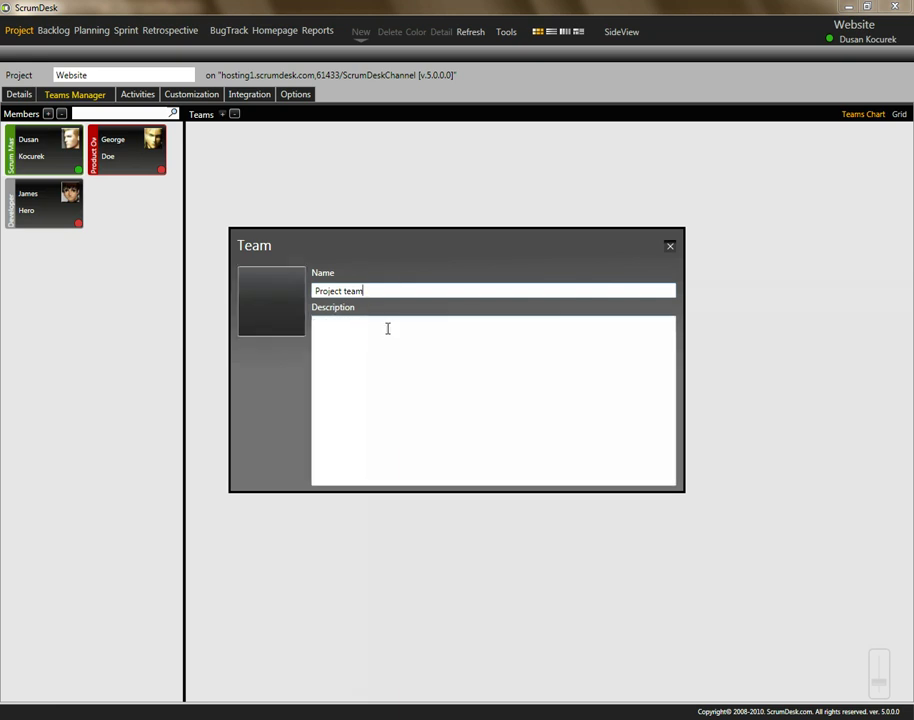
{"action": "left_click", "coordinate": [388, 328]}
{"action": "left_click", "coordinate": [670, 245]}
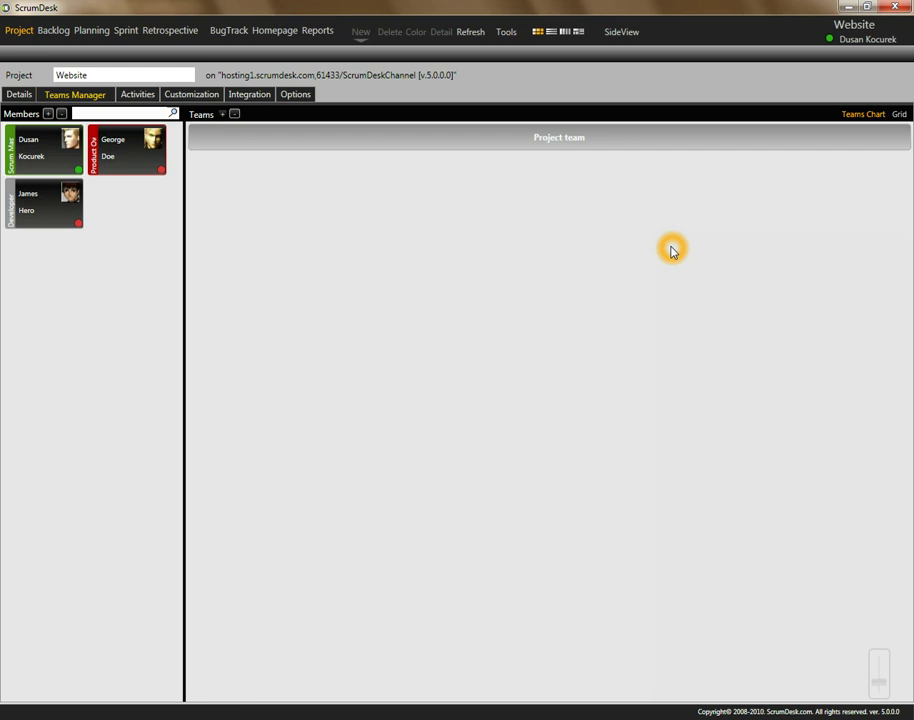
Add a 'Design' sub-team under Project team
{"action": "left_click", "coordinate": [481, 149]}
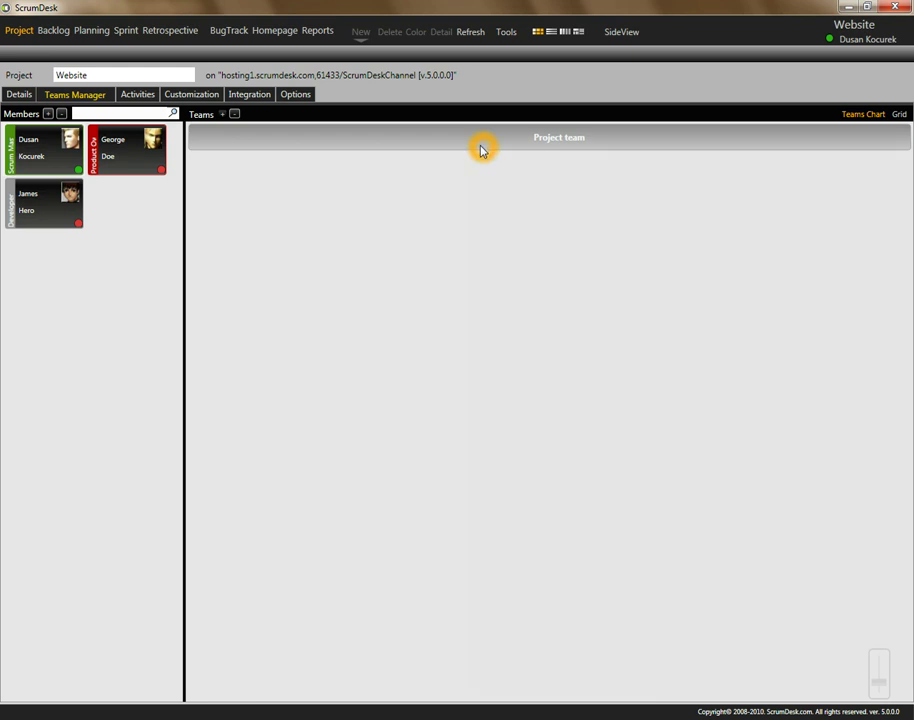
{"action": "left_click", "coordinate": [222, 115]}
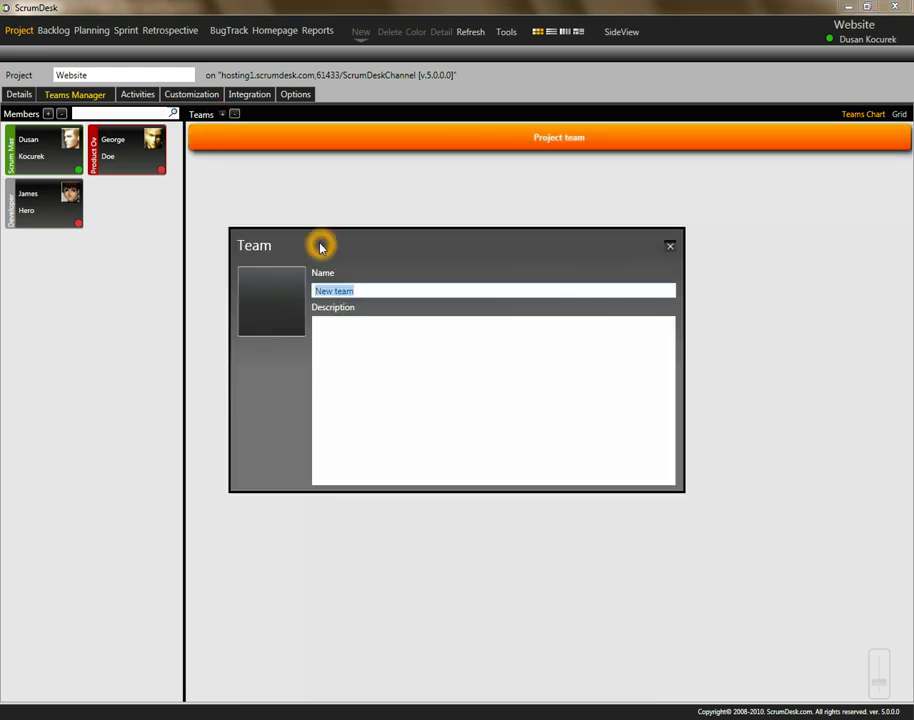
{"action": "type", "text": "Design"}
{"action": "key", "text": "BackSpace"}
{"action": "key", "text": "BackSpace"}
{"action": "key", "text": "BackSpace"}
{"action": "type", "text": "ign"}
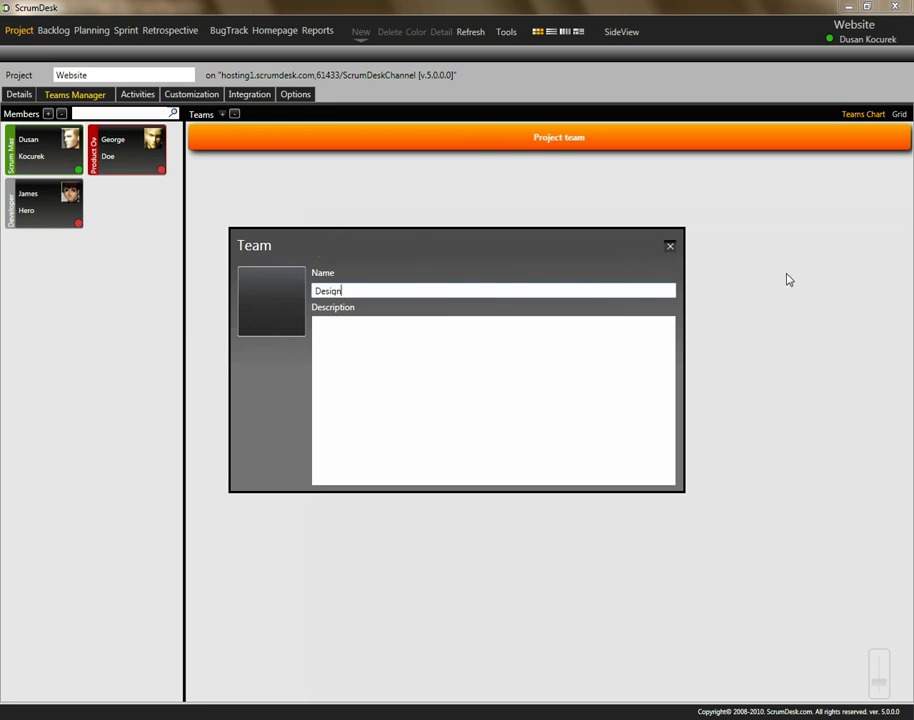
{"action": "left_click", "coordinate": [670, 247]}
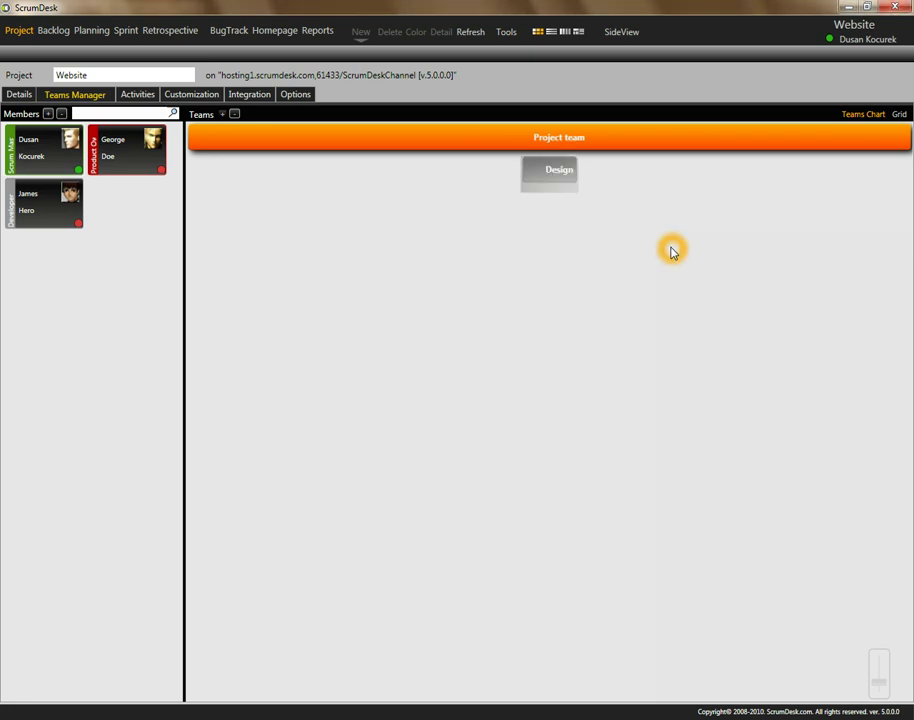
Add a 'Development' sub-team under Project team
{"action": "left_click", "coordinate": [222, 114]}
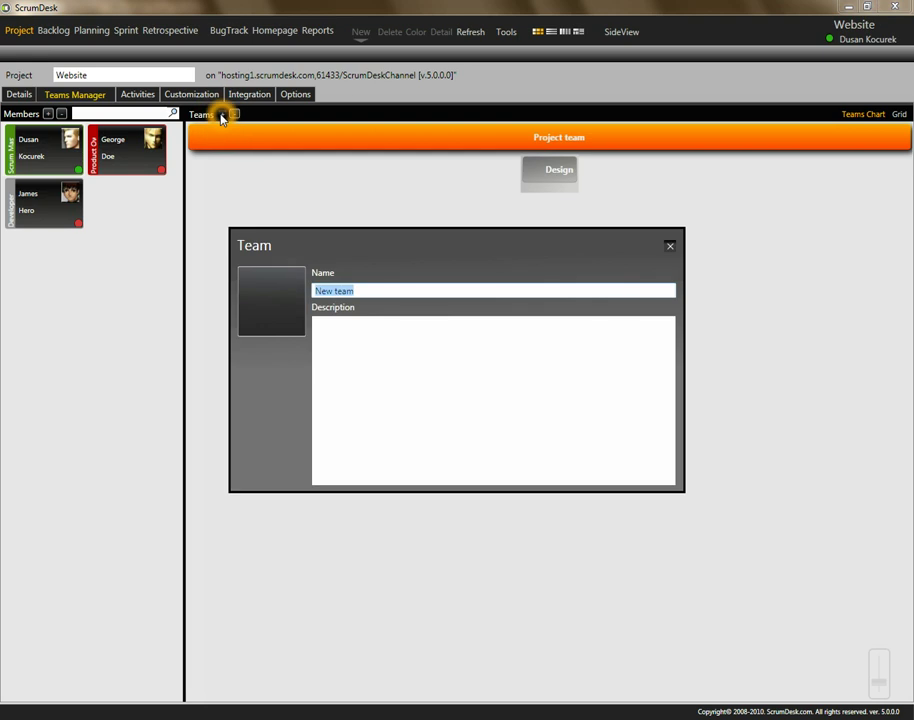
{"action": "type", "text": "Development"}
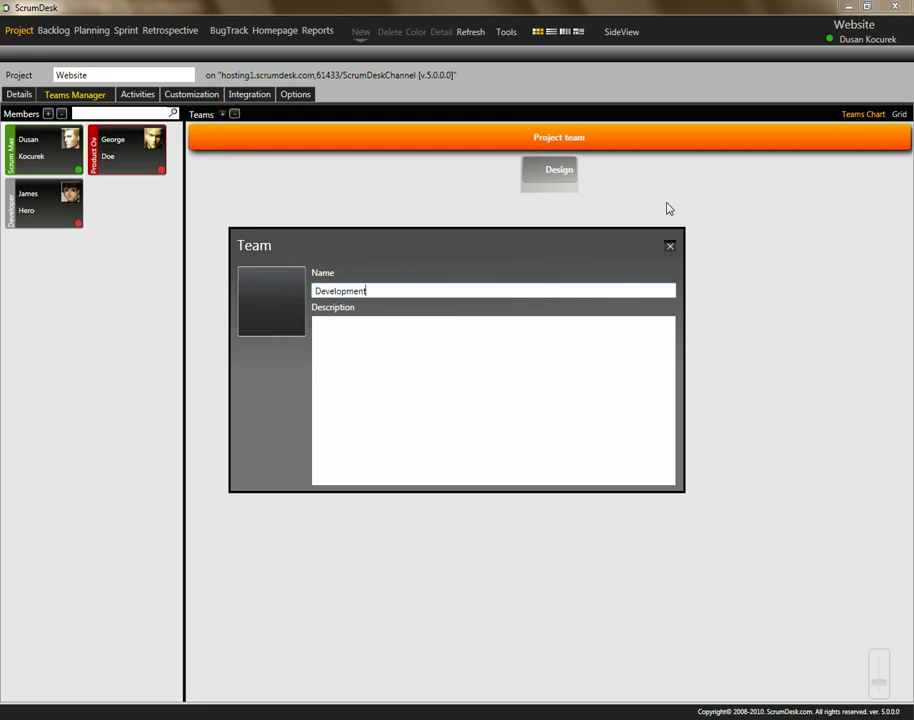
{"action": "left_click", "coordinate": [669, 248]}
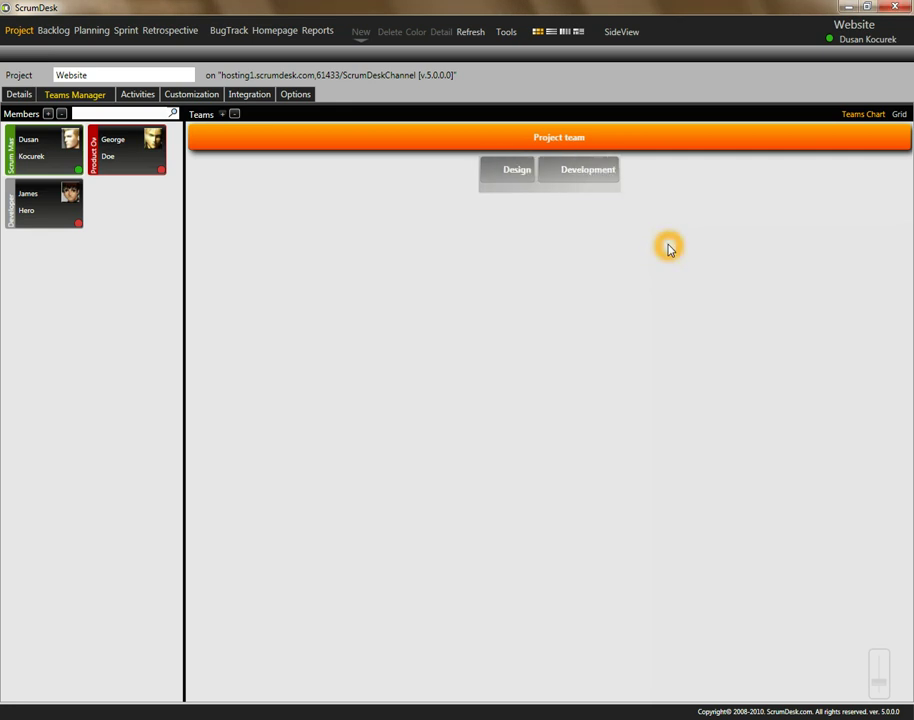
{"action": "left_click", "coordinate": [460, 255]}
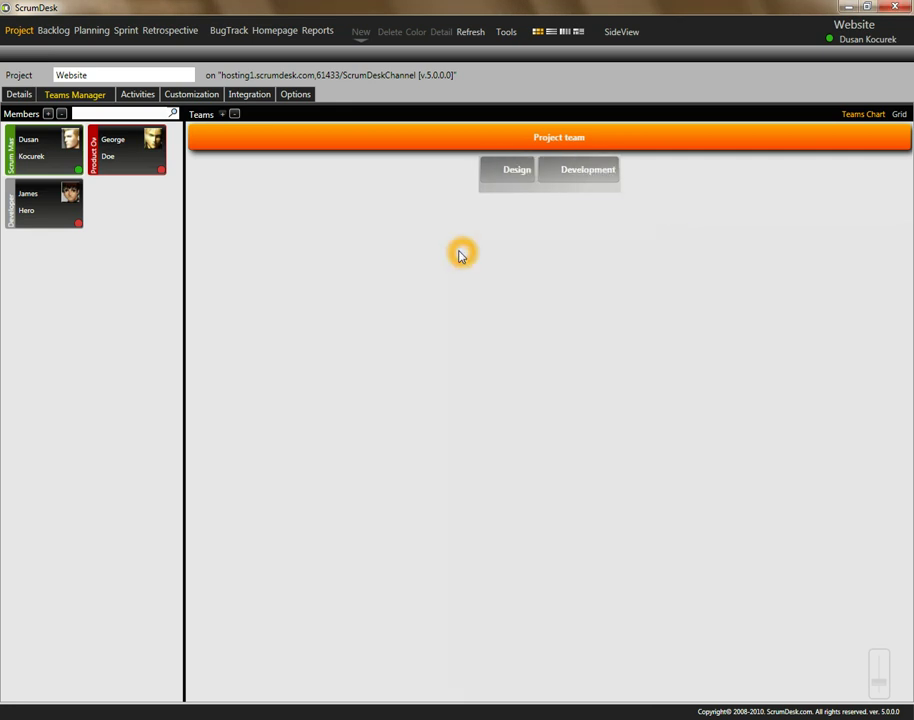
Place the Product Owner's card in the Design team
{"action": "left_click", "coordinate": [261, 217]}
{"action": "left_click", "coordinate": [116, 217]}
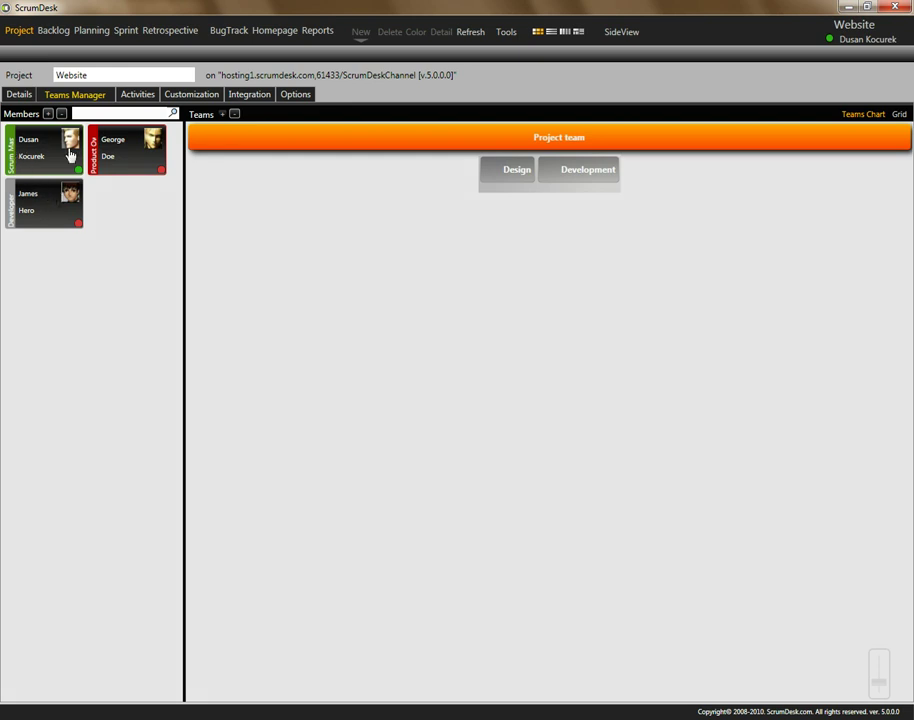
{"action": "left_click", "coordinate": [105, 156]}
{"action": "left_click_drag", "start_coordinate": [107, 157], "coordinate": [492, 178]}
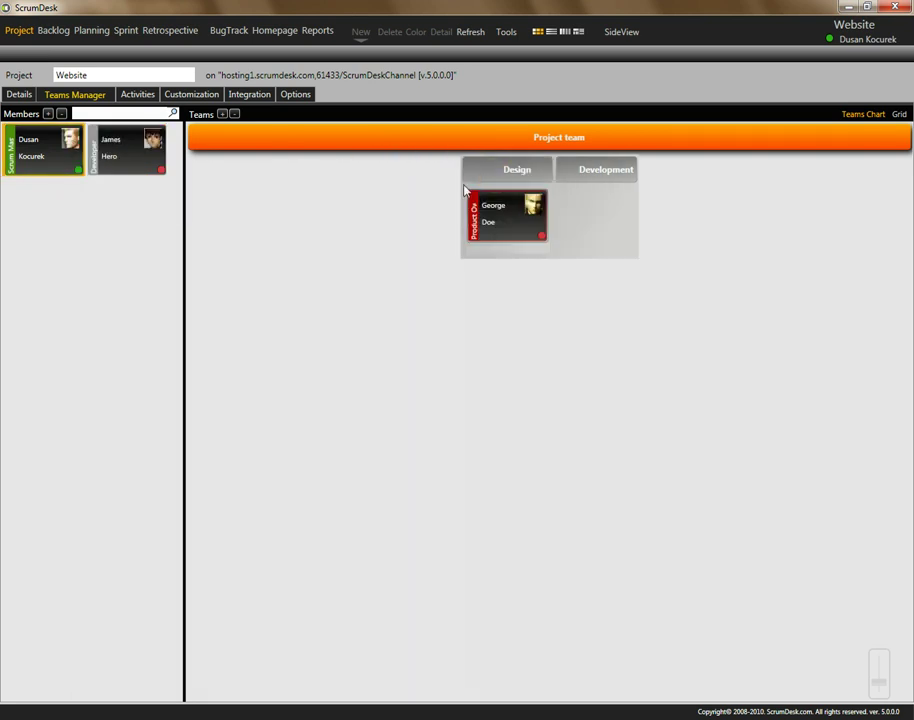
Place the Scrum Master and Developer cards in the Development team
{"action": "left_click_drag", "start_coordinate": [47, 163], "coordinate": [600, 175]}
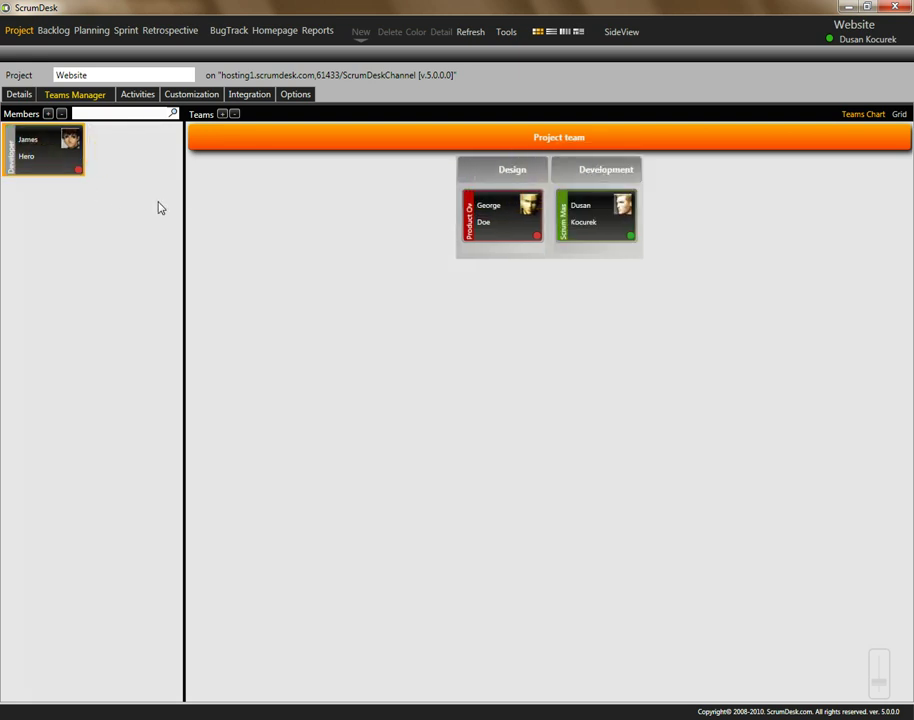
{"action": "left_click", "coordinate": [41, 169]}
{"action": "left_click_drag", "start_coordinate": [39, 169], "coordinate": [559, 171]}
{"action": "left_click", "coordinate": [519, 191]}
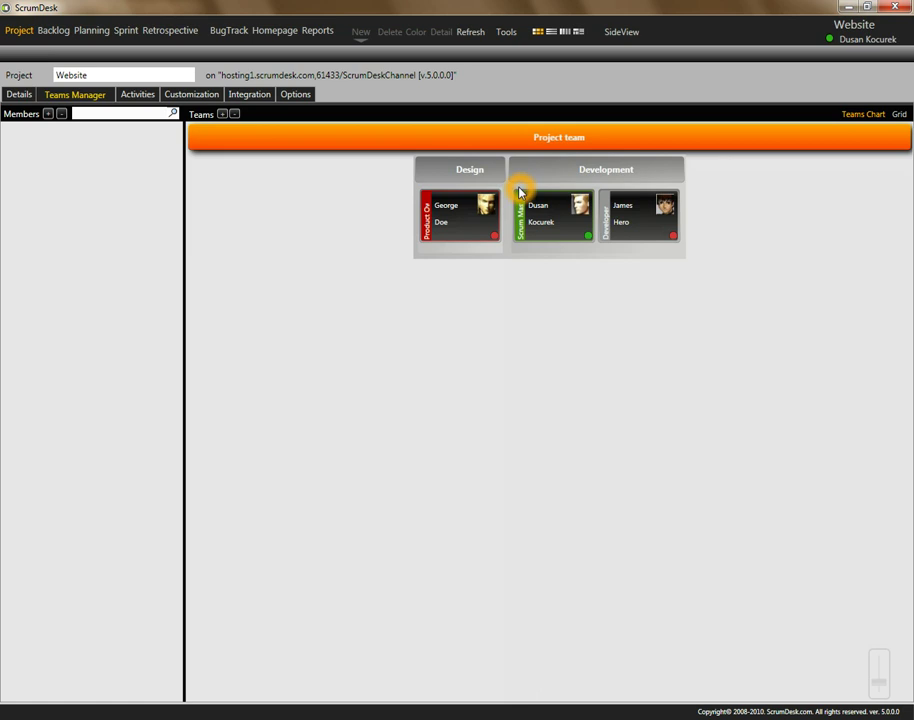
{"action": "left_click", "coordinate": [103, 250]}
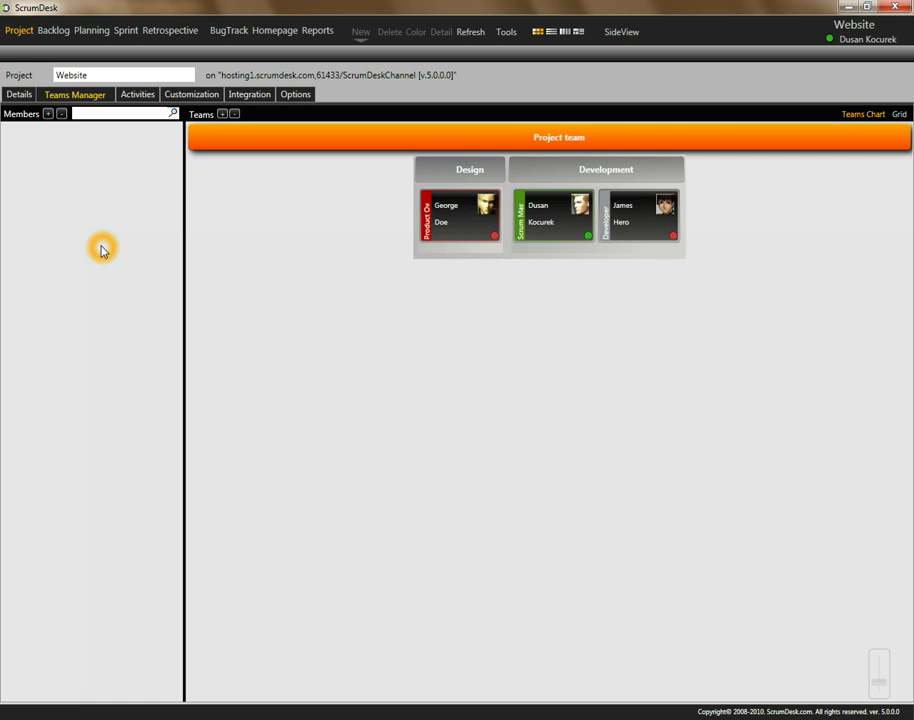
{"action": "left_click", "coordinate": [44, 303]}
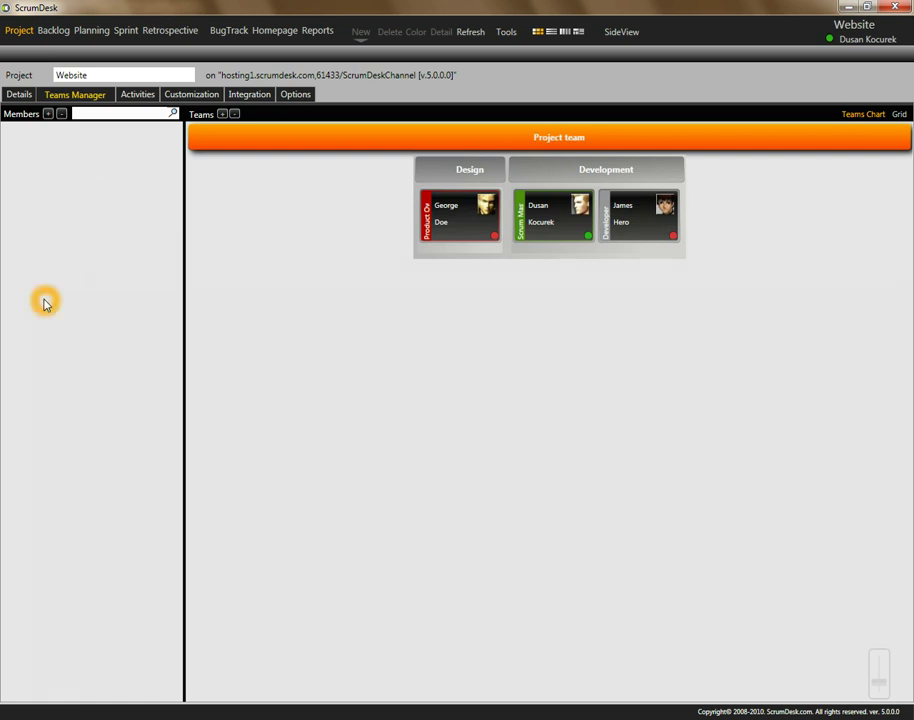
Show members in Grid view and preview the Product Owner's team picker without changing it
{"action": "left_click", "coordinate": [898, 118]}
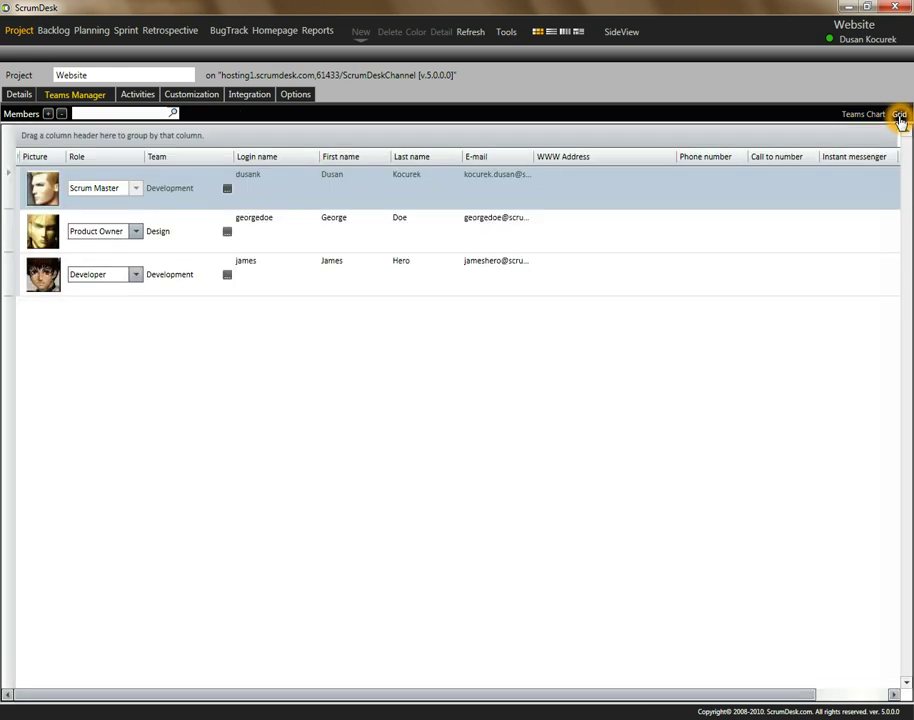
{"action": "left_click", "coordinate": [622, 216]}
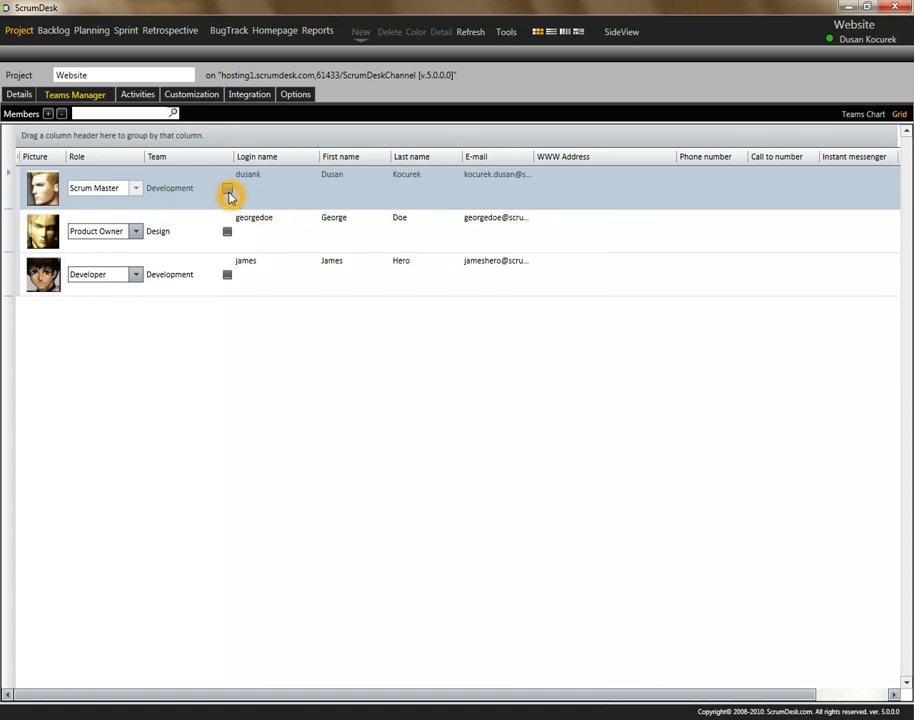
{"action": "left_click", "coordinate": [135, 231]}
{"action": "left_click", "coordinate": [210, 222]}
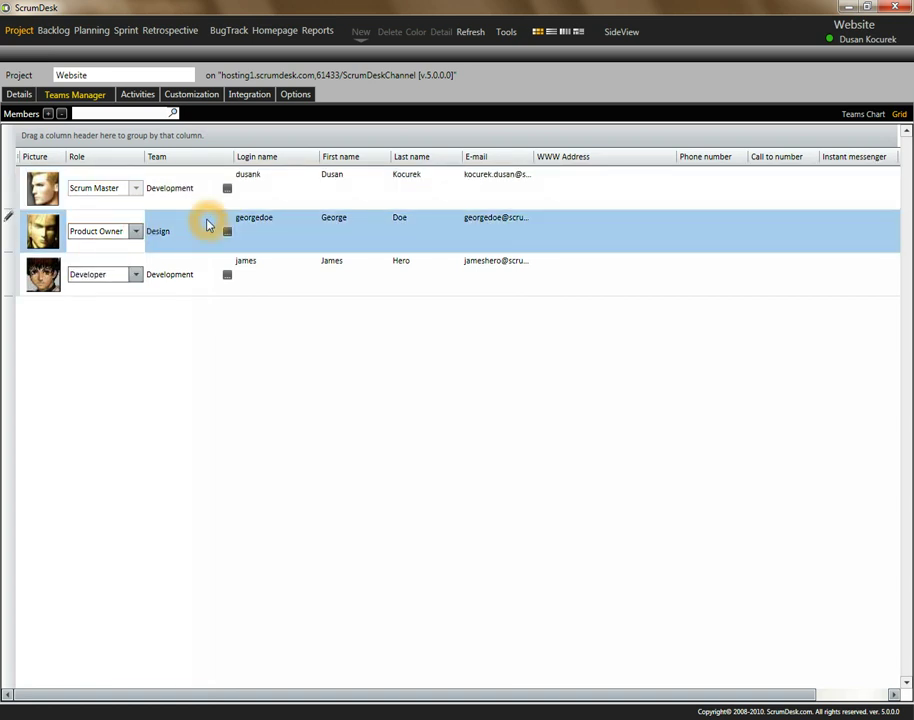
{"action": "left_click", "coordinate": [226, 232]}
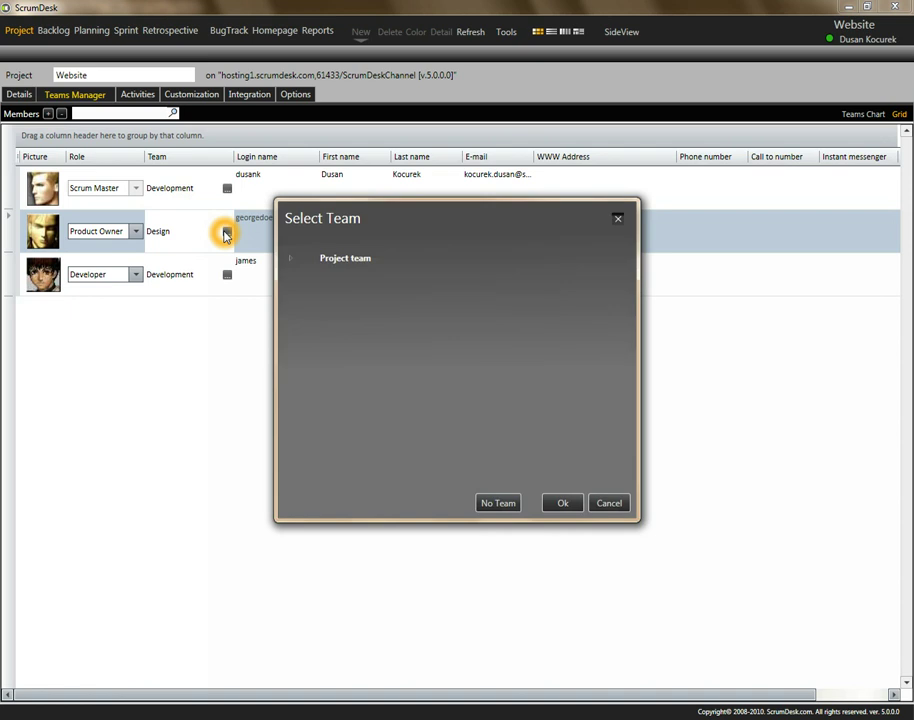
{"action": "left_click", "coordinate": [291, 260]}
{"action": "left_click", "coordinate": [305, 285]}
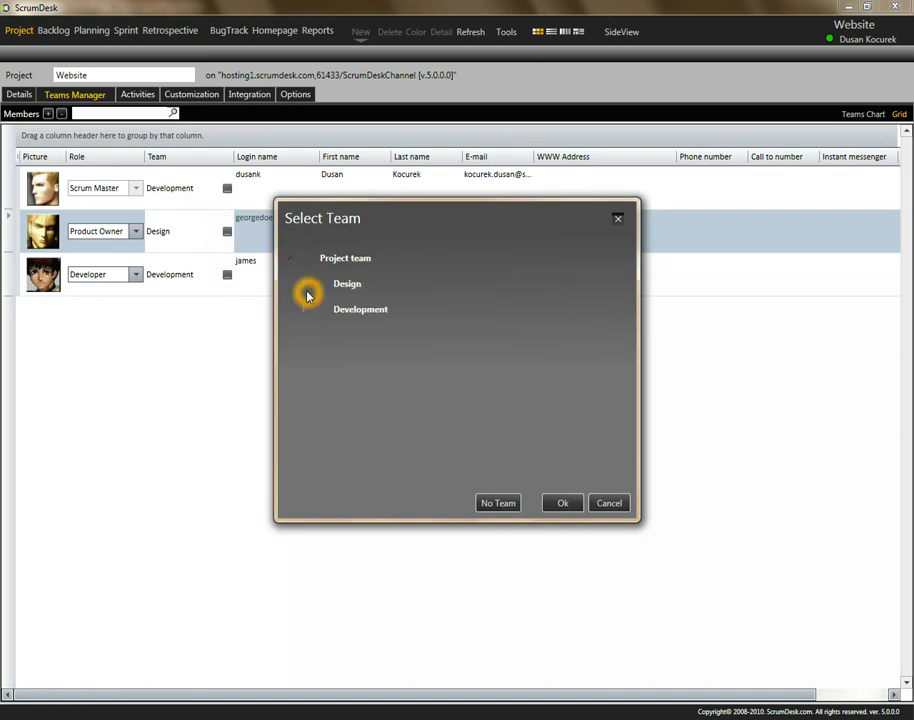
{"action": "left_click", "coordinate": [604, 505]}
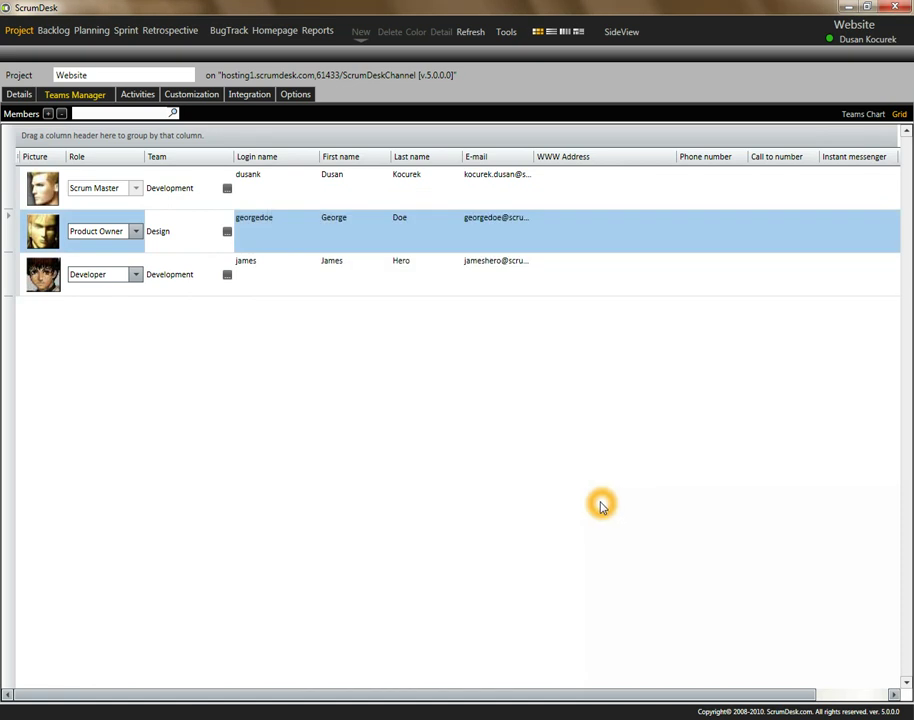